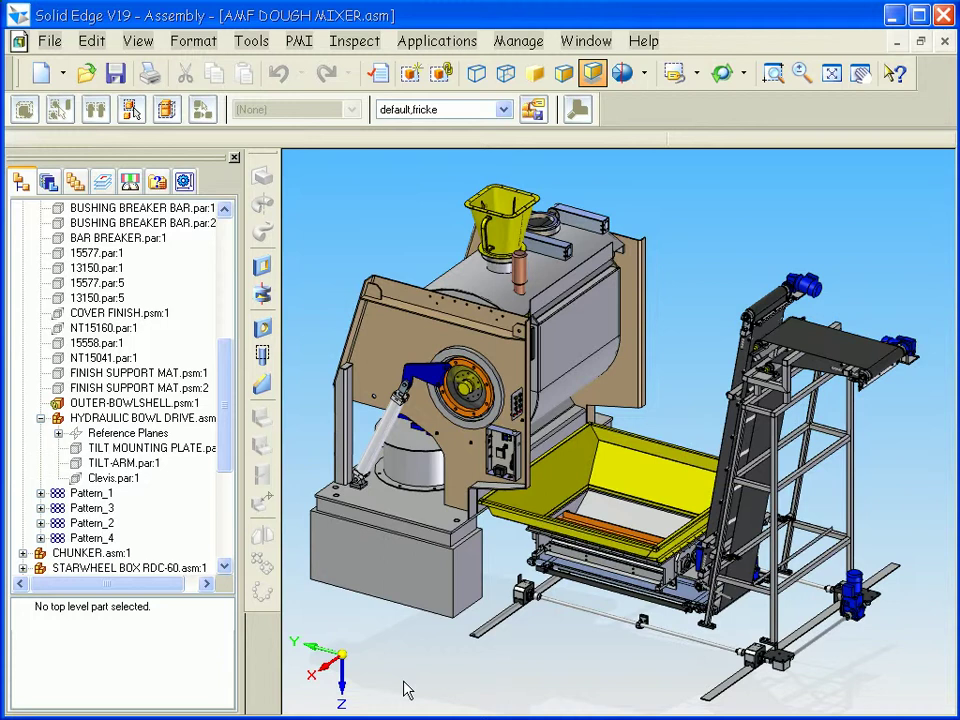
# Open HYDRAULIC BOWL DRIVE.asm from the assembly tree in its own window
pyautogui.click(184, 428)
pyautogui.rightClick(184, 428)
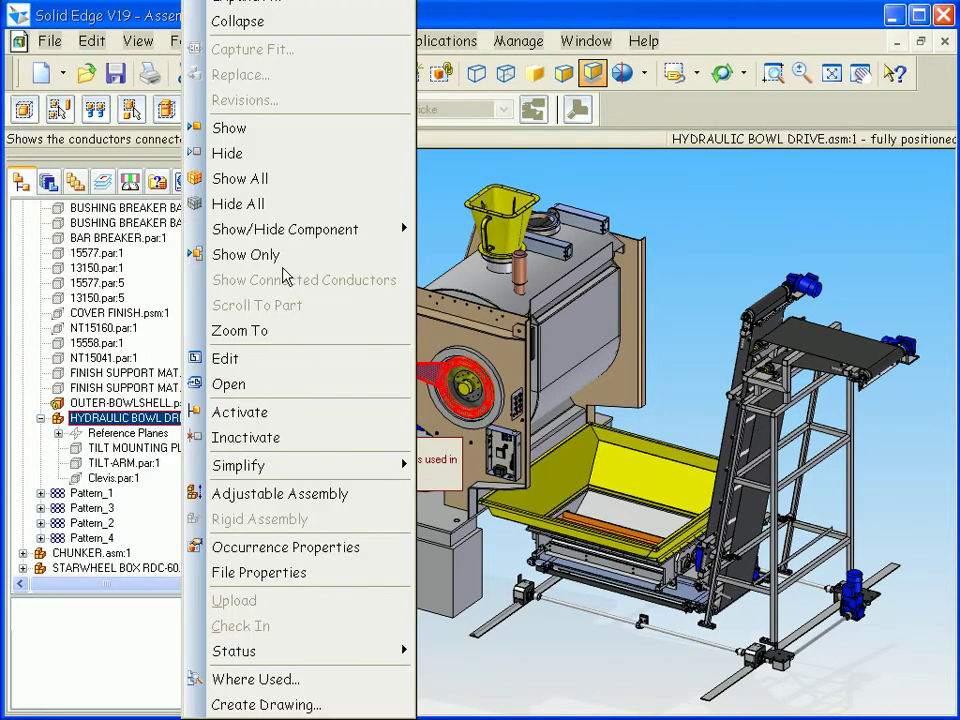
pyautogui.click(268, 386)
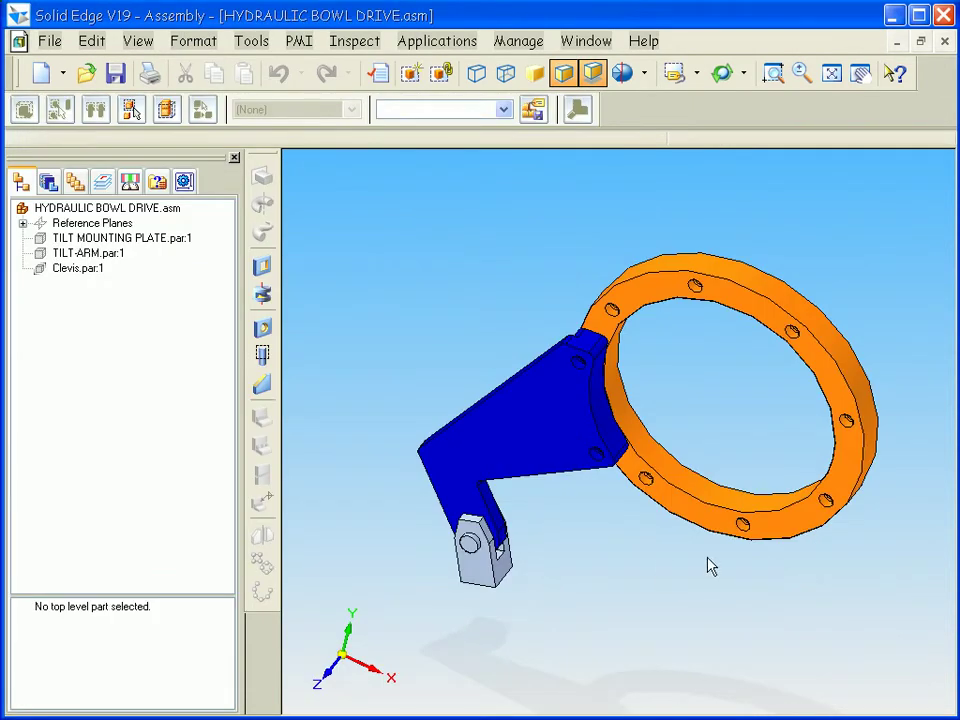
# Select and then deselect the tilt mounting plate, and bring up the Applications menu
pyautogui.click(740, 527)
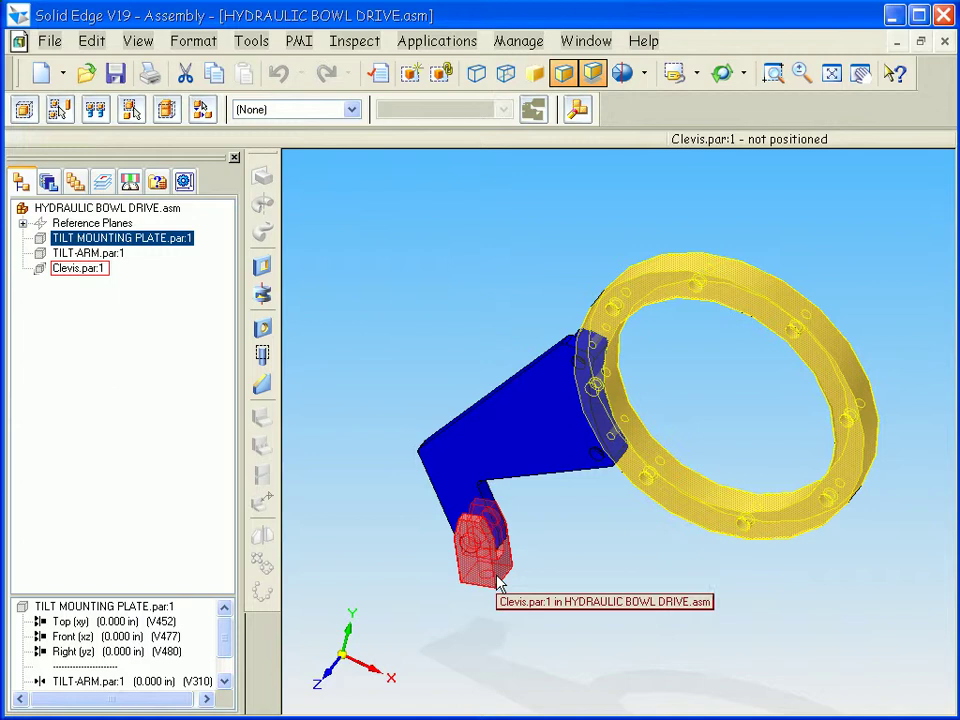
pyautogui.click(439, 343)
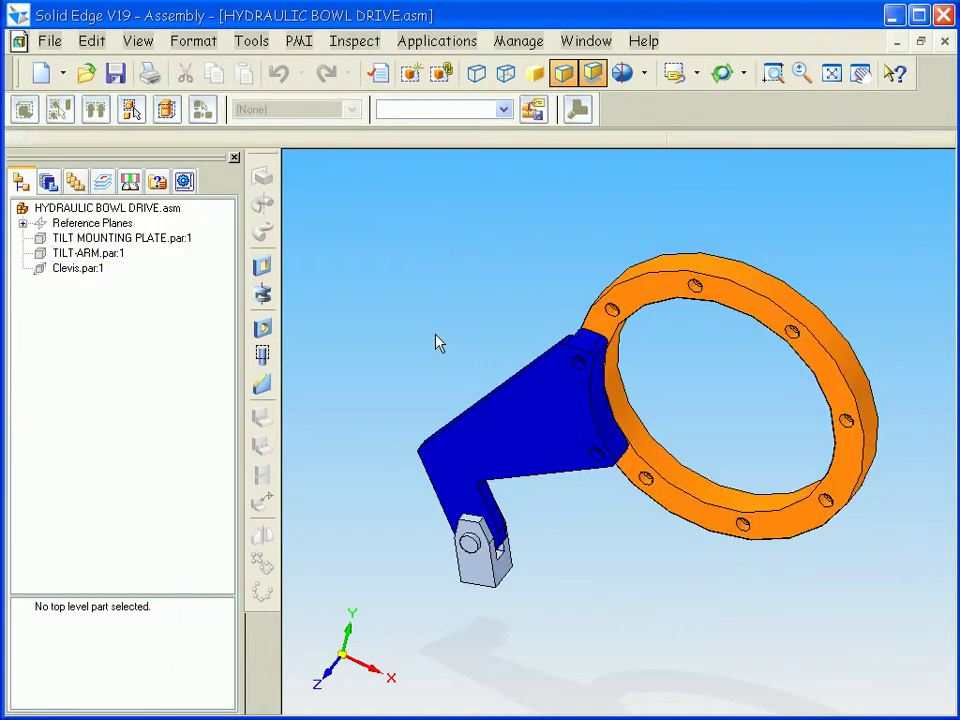
pyautogui.click(447, 41)
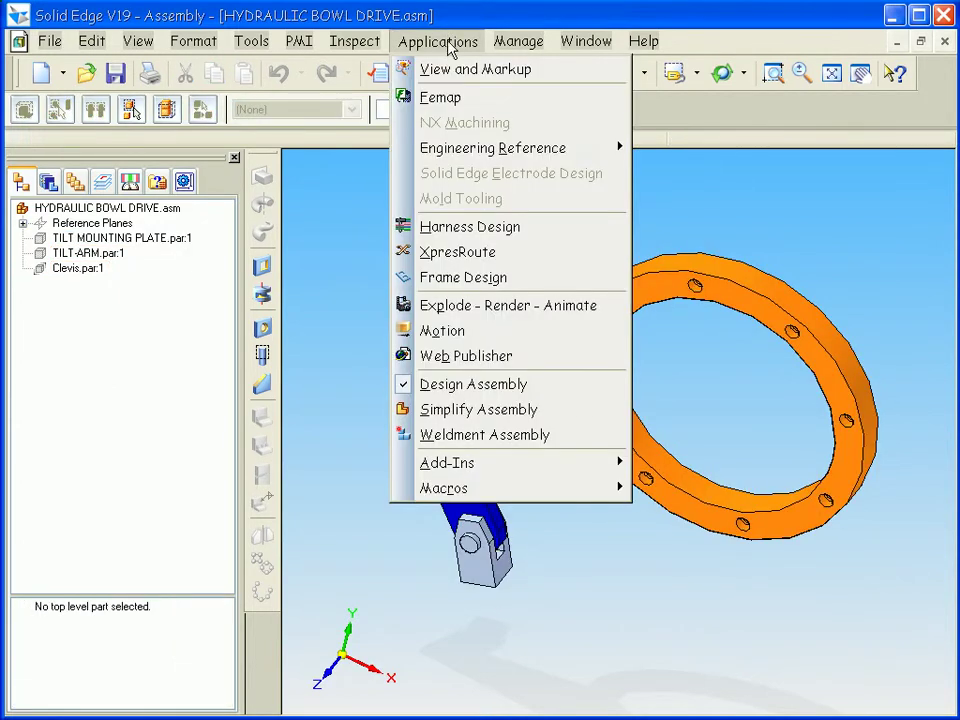
# Launch Femap and accept adjusting the geometry scale factor to match the part
pyautogui.click(519, 104)
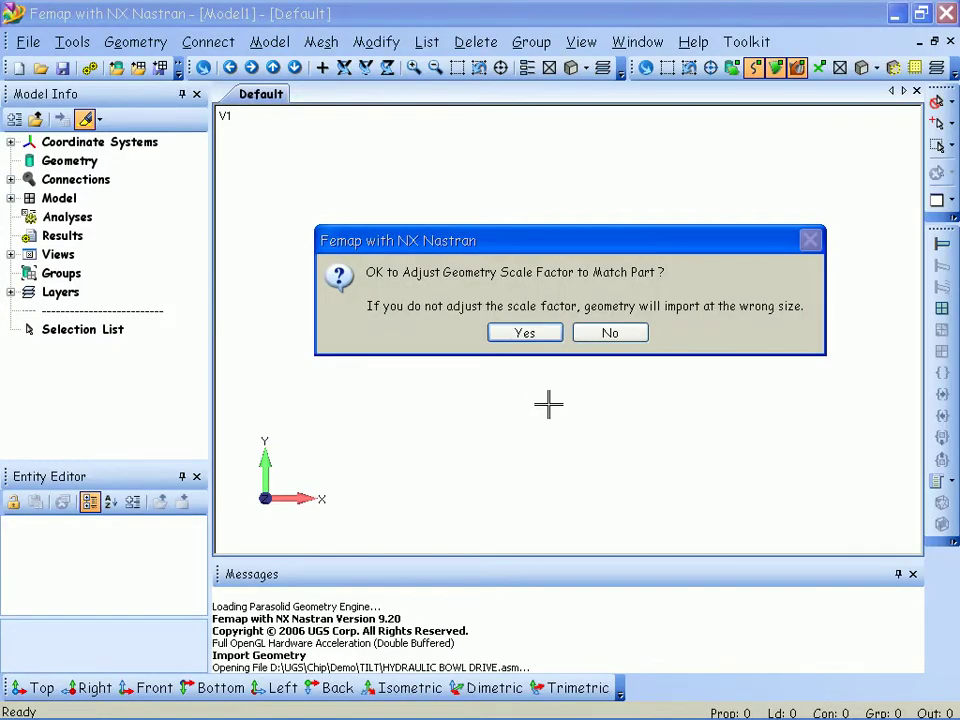
pyautogui.click(553, 338)
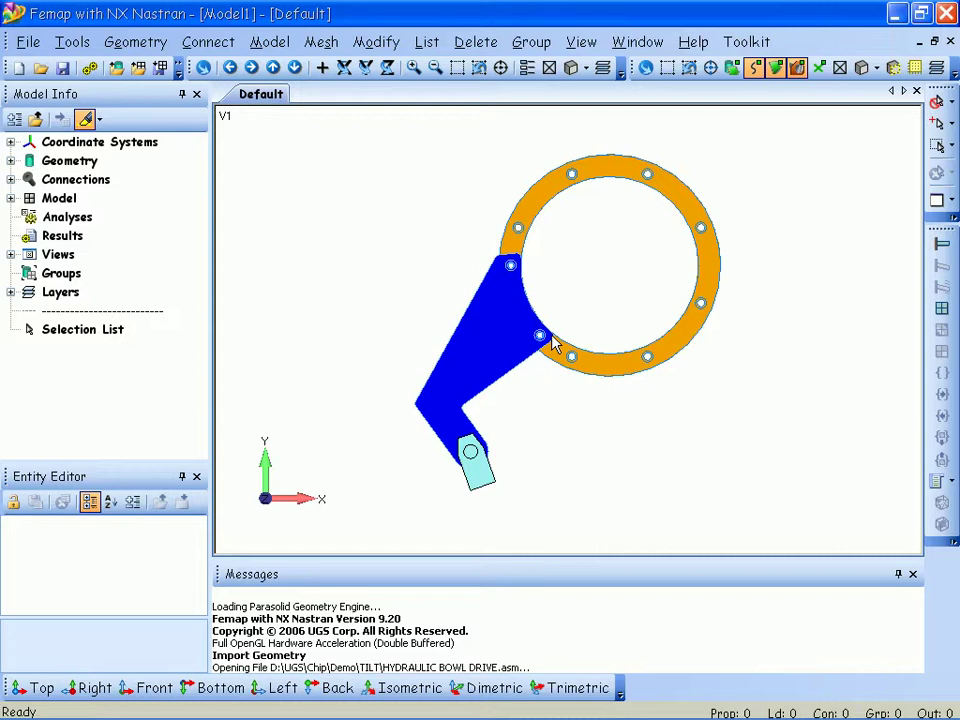
# List the imported solids: TILT MOUNTING PLATE, TILT-ARM and Clevis
pyautogui.click(11, 162)
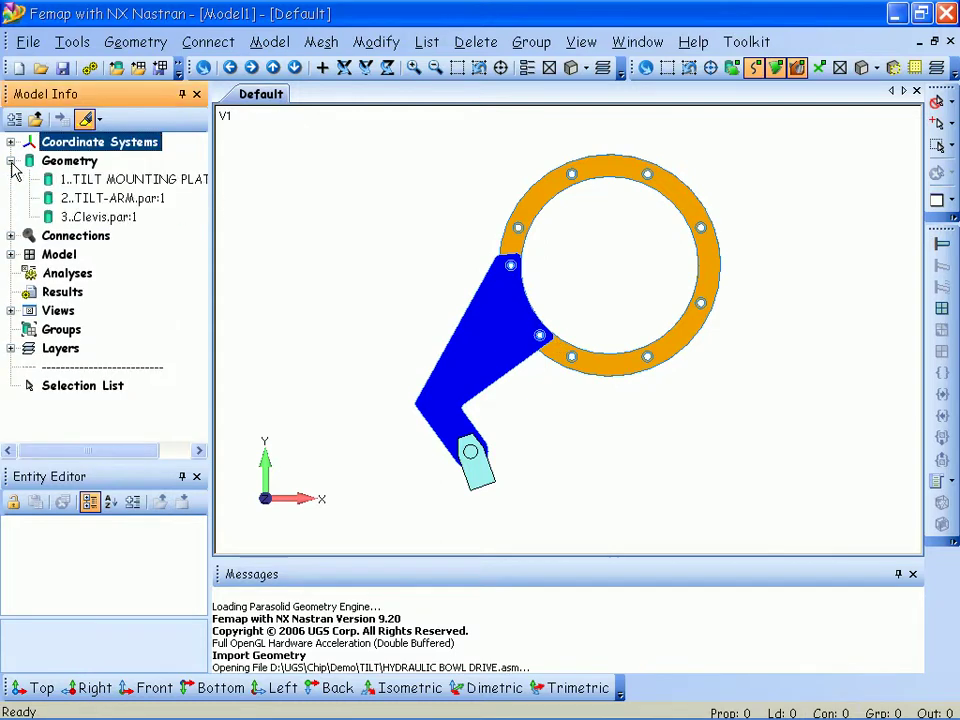
pyautogui.click(150, 182)
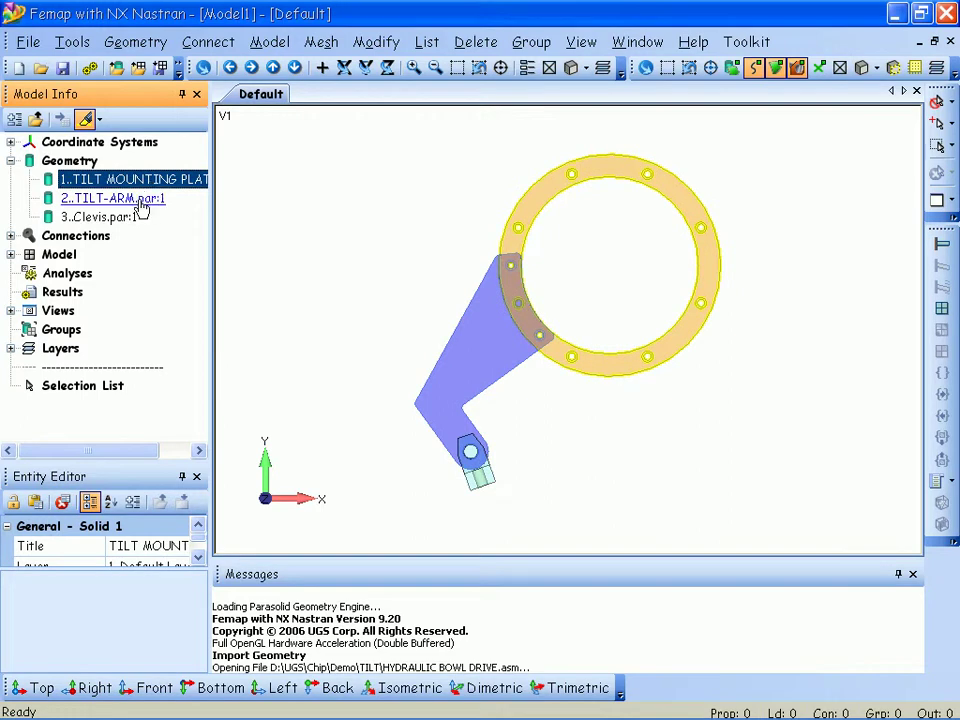
pyautogui.click(142, 202)
pyautogui.click(133, 216)
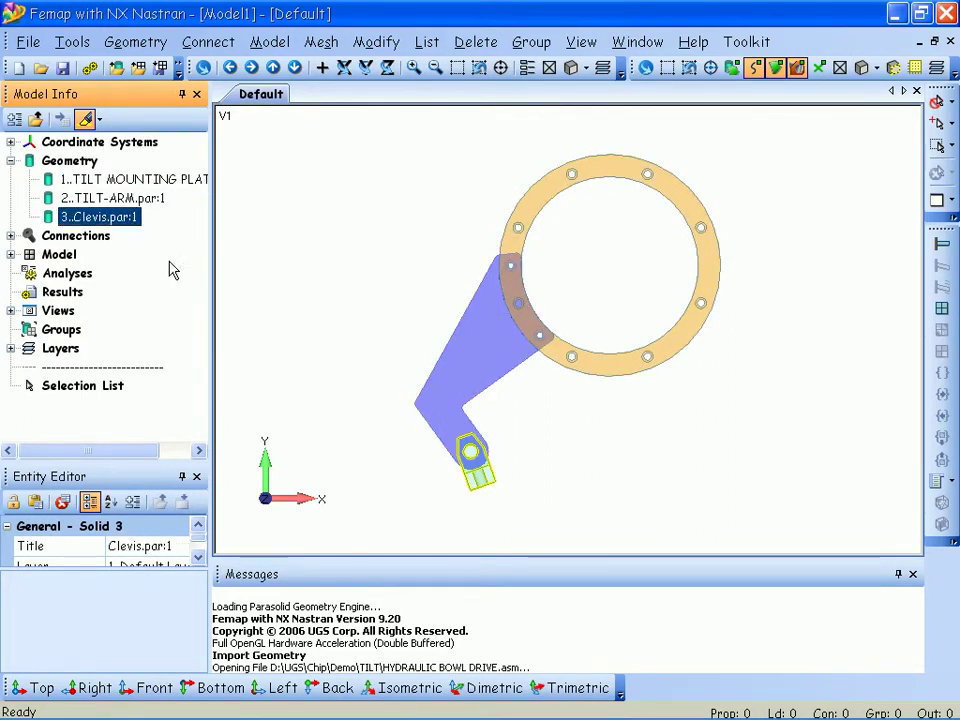
# Review the Clevis material's properties in an enlarged floating Entity Editor, then redock it
pyautogui.click(10, 255)
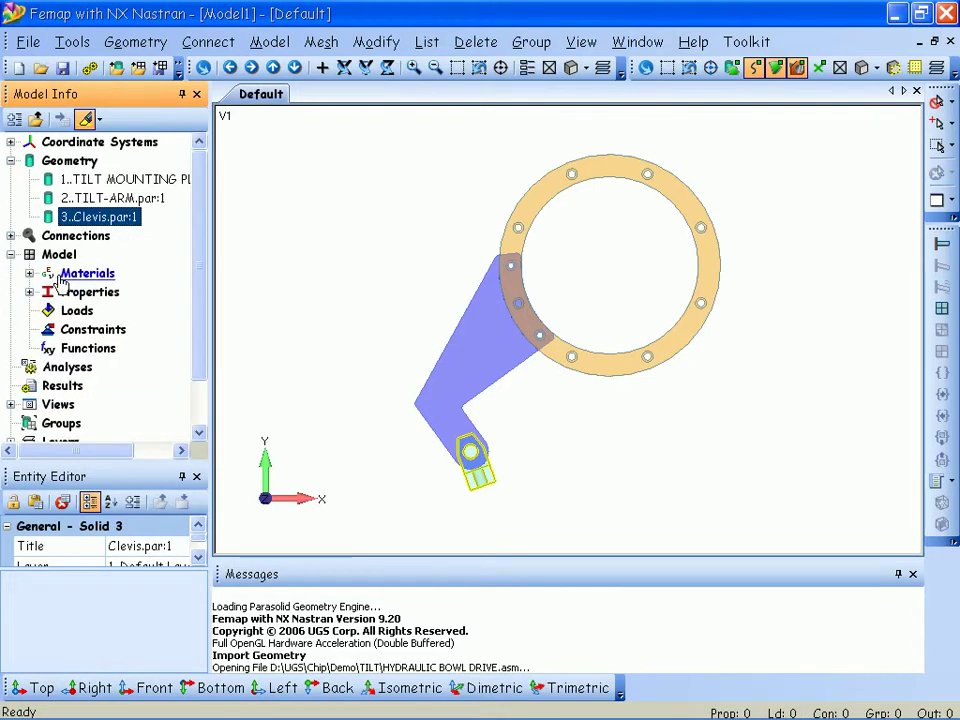
pyautogui.click(30, 274)
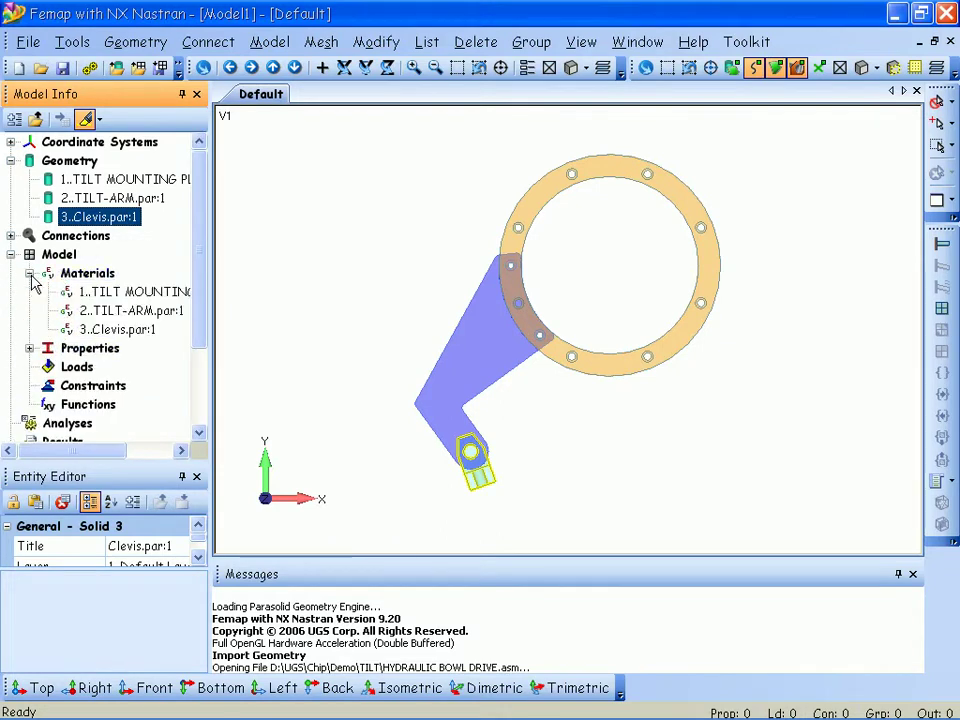
pyautogui.click(145, 333)
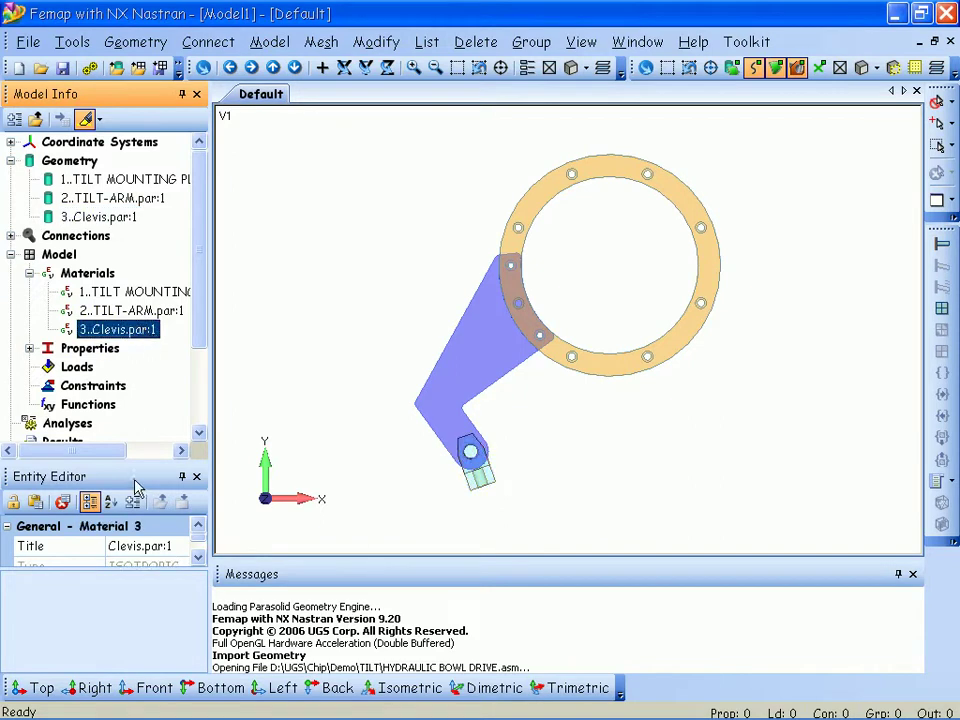
pyautogui.moveTo(139, 477); pyautogui.dragTo(317, 192)
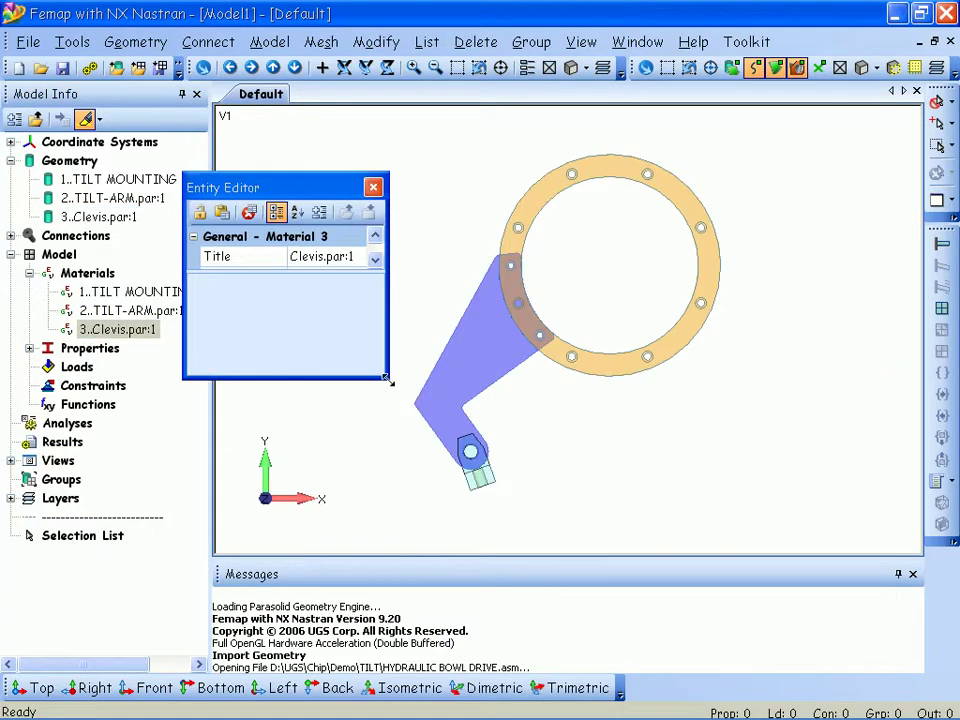
pyautogui.moveTo(390, 380); pyautogui.dragTo(786, 636)
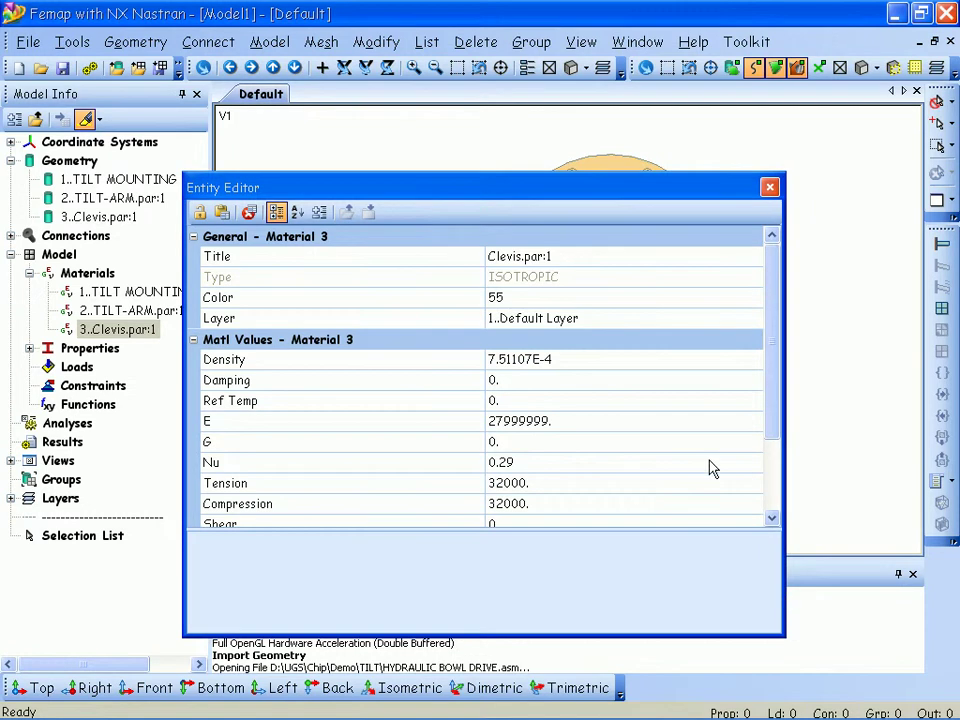
pyautogui.doubleClick(449, 203)
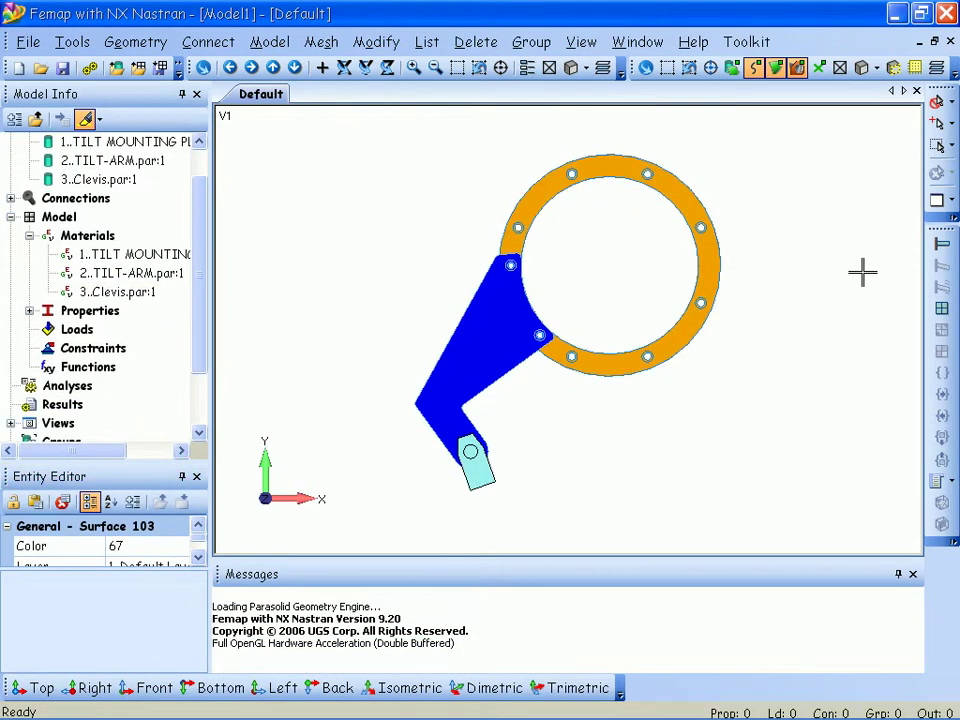
# Set the selector to pick Surfaces in Select Multiple mode
pyautogui.click(940, 102)
pyautogui.click(909, 182)
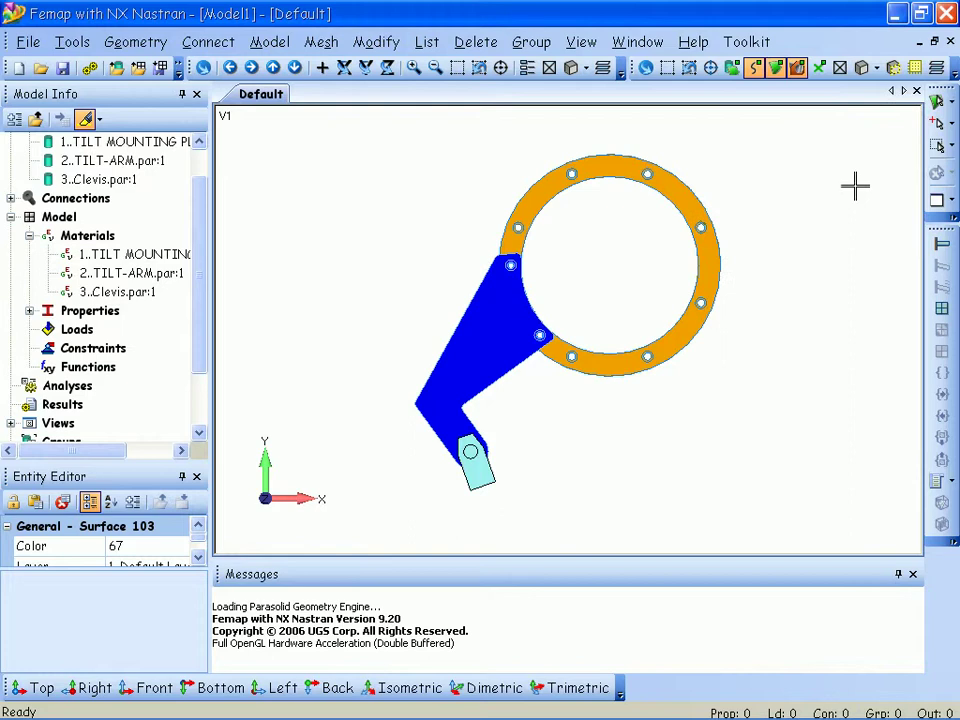
pyautogui.click(951, 124)
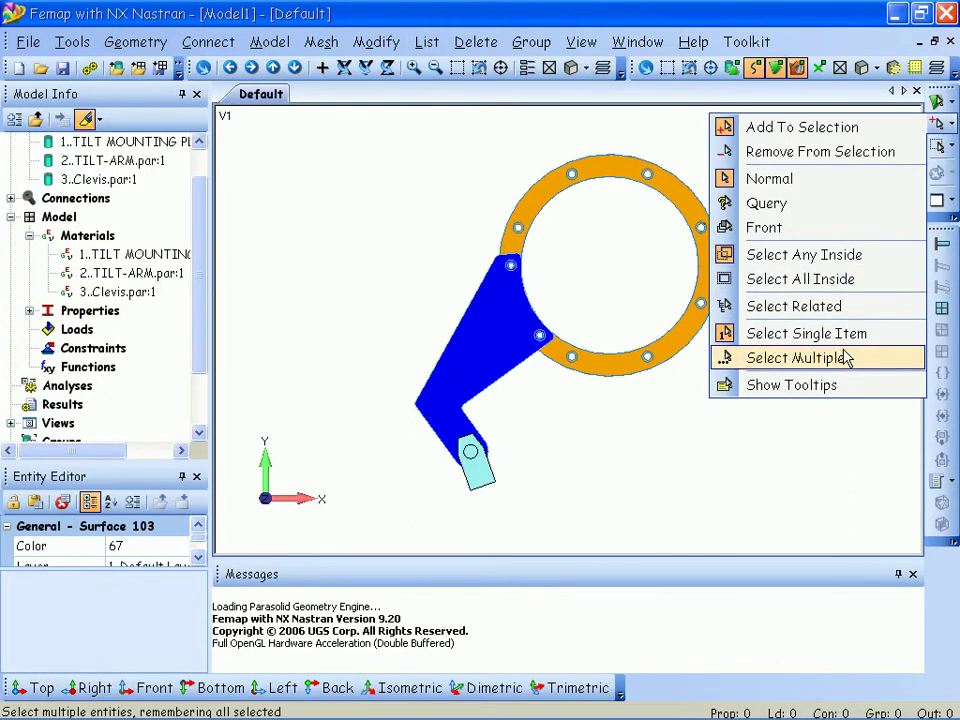
pyautogui.click(846, 358)
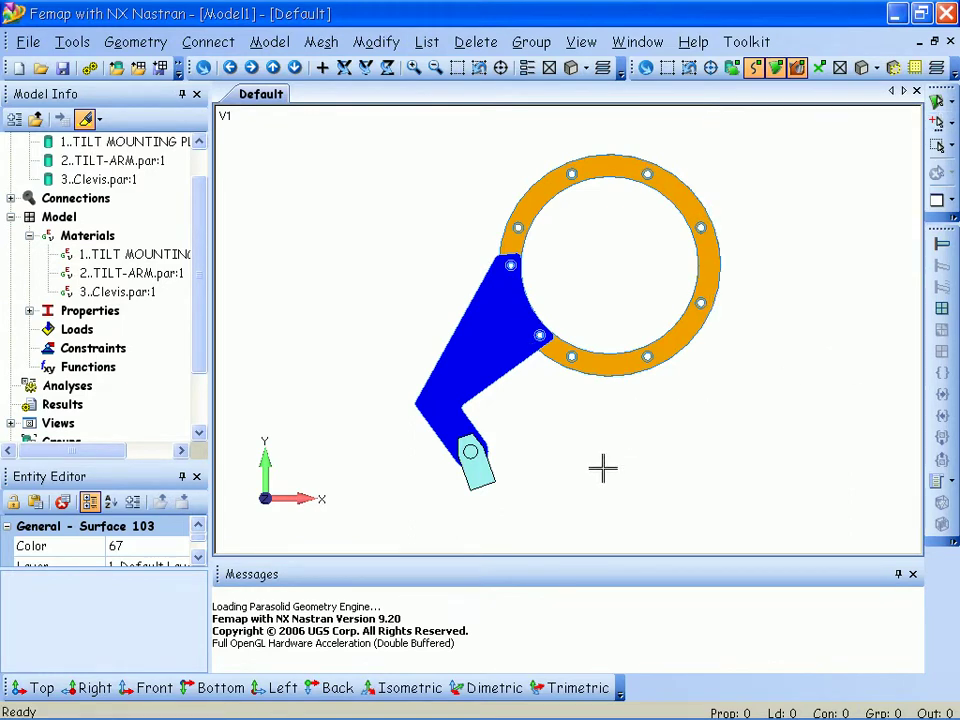
# Zoom in on the clevis and pick Surface 98 into the Selection List
pyautogui.moveTo(604, 467); pyautogui.dragTo(484, 375, button='middle')
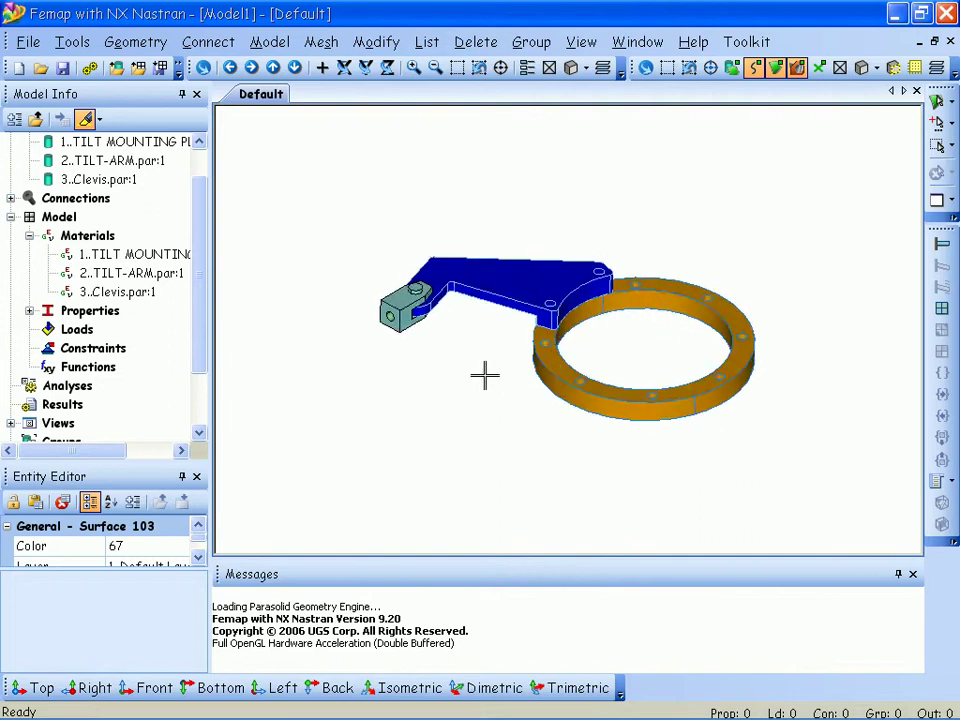
pyautogui.click(456, 68)
pyautogui.click(364, 236)
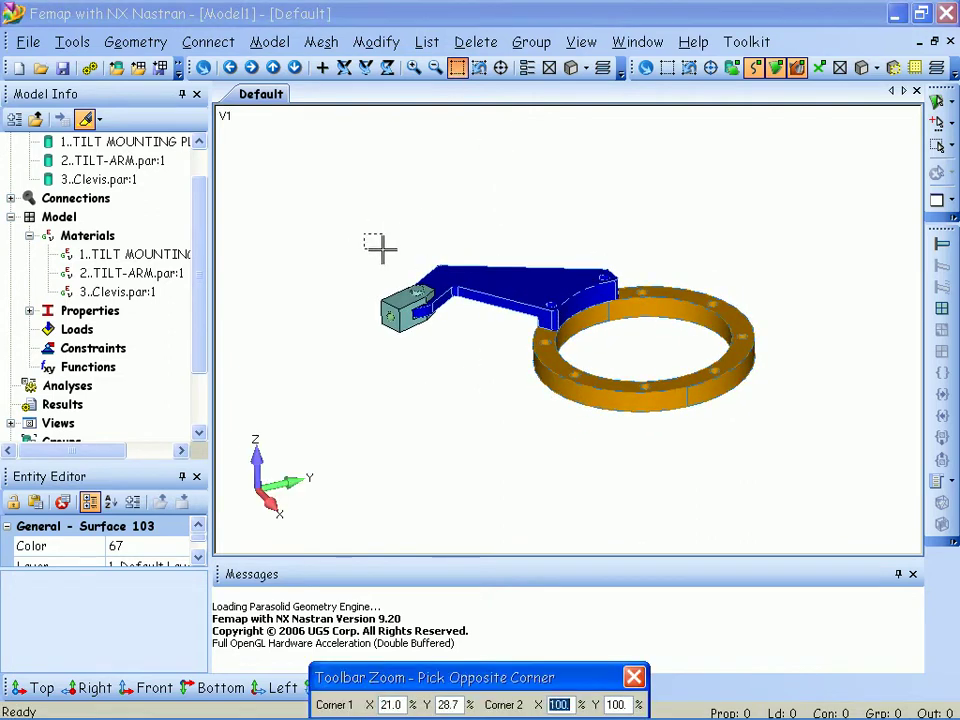
pyautogui.click(790, 447)
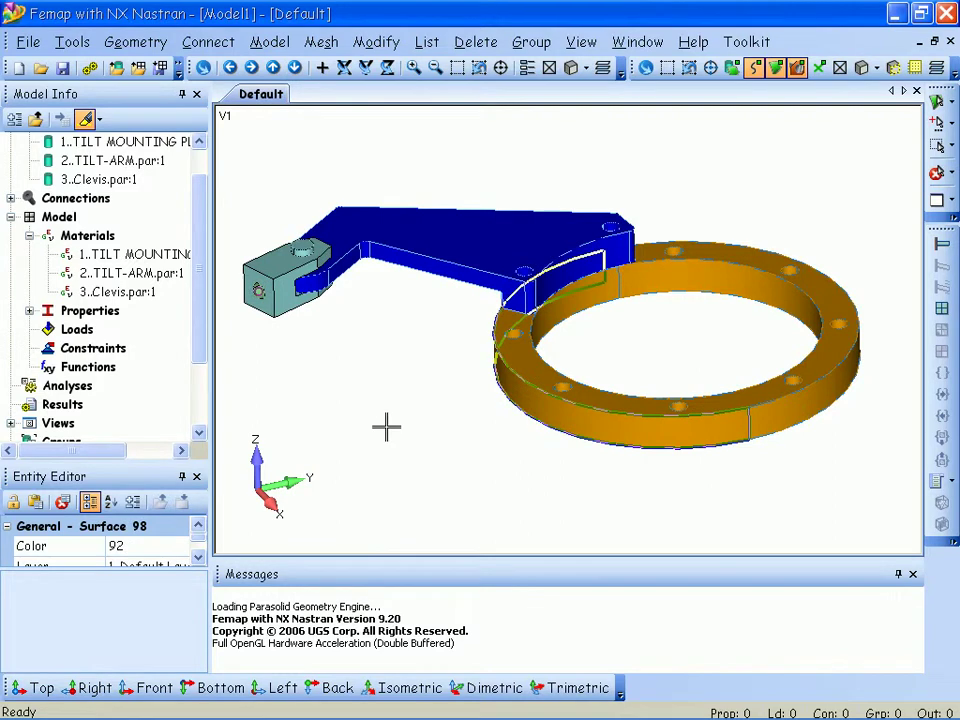
pyautogui.moveTo(204, 347); pyautogui.dragTo(203, 410)
pyautogui.click(120, 425)
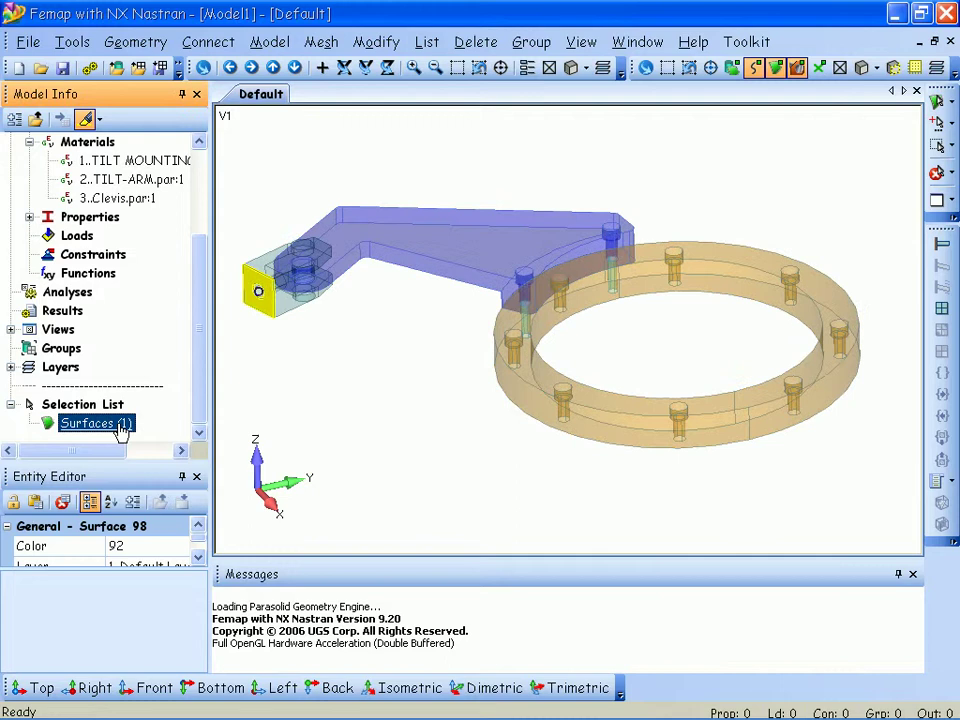
# Apply a -2500 normal-to-surface force to the clevis surface in new load set Ls1
pyautogui.rightClick(120, 428)
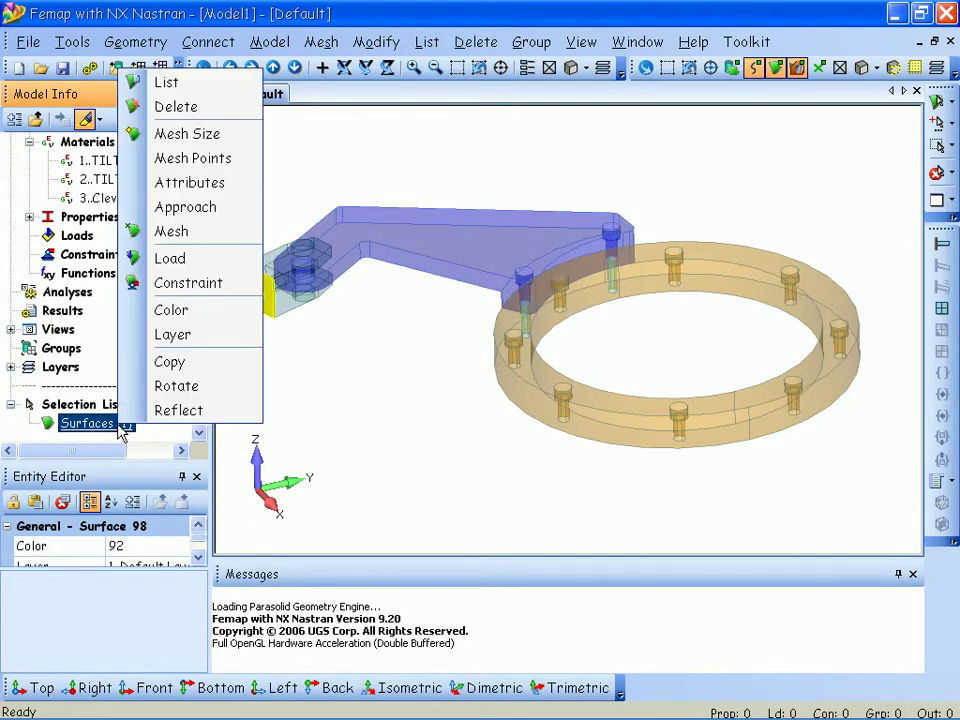
pyautogui.click(178, 271)
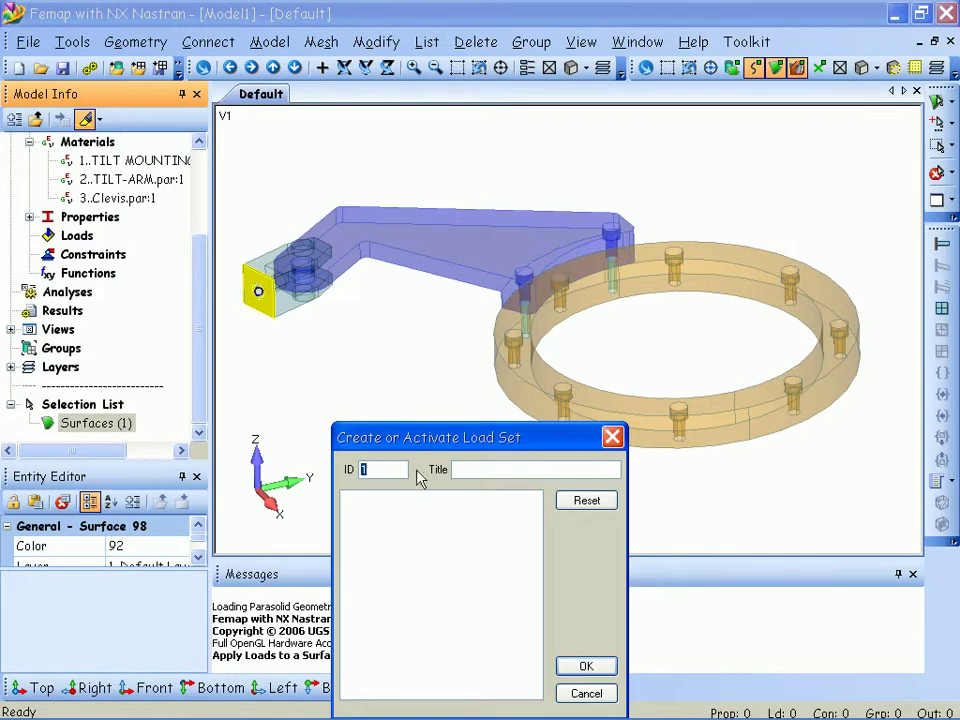
pyautogui.click(494, 470)
pyautogui.write('Ls1')
pyautogui.press('Return')
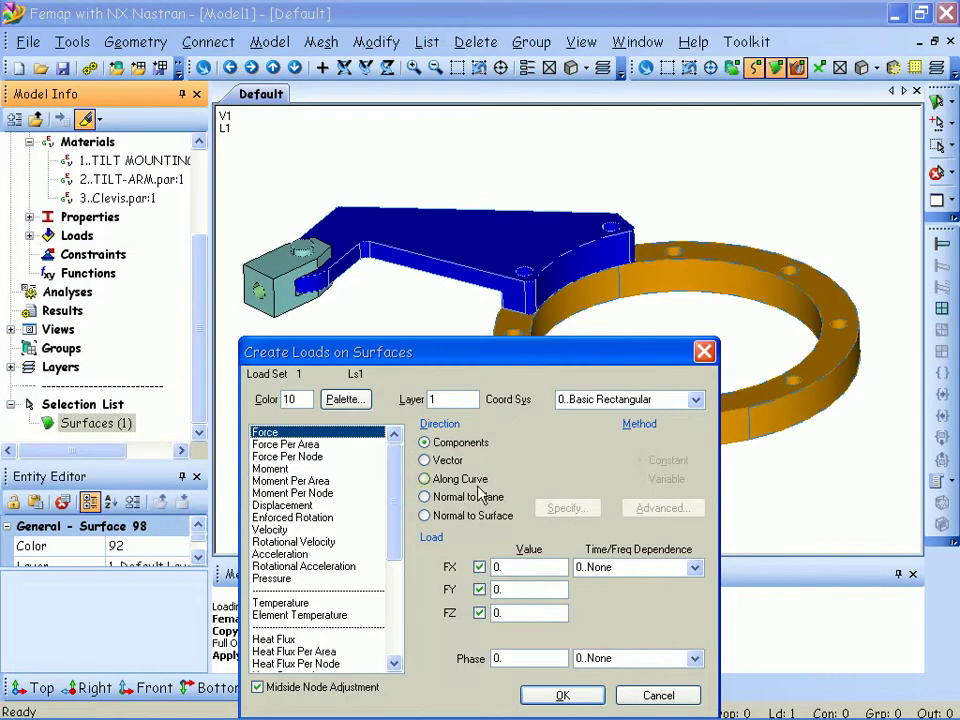
pyautogui.click(458, 515)
pyautogui.click(528, 567)
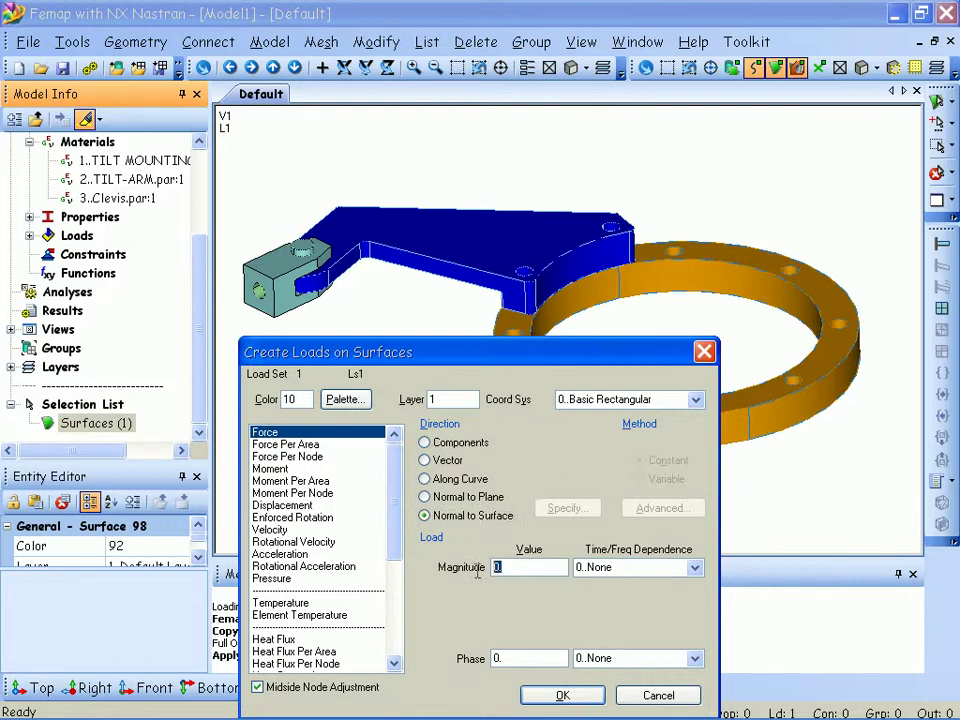
pyautogui.write('-2500')
pyautogui.press('Return')
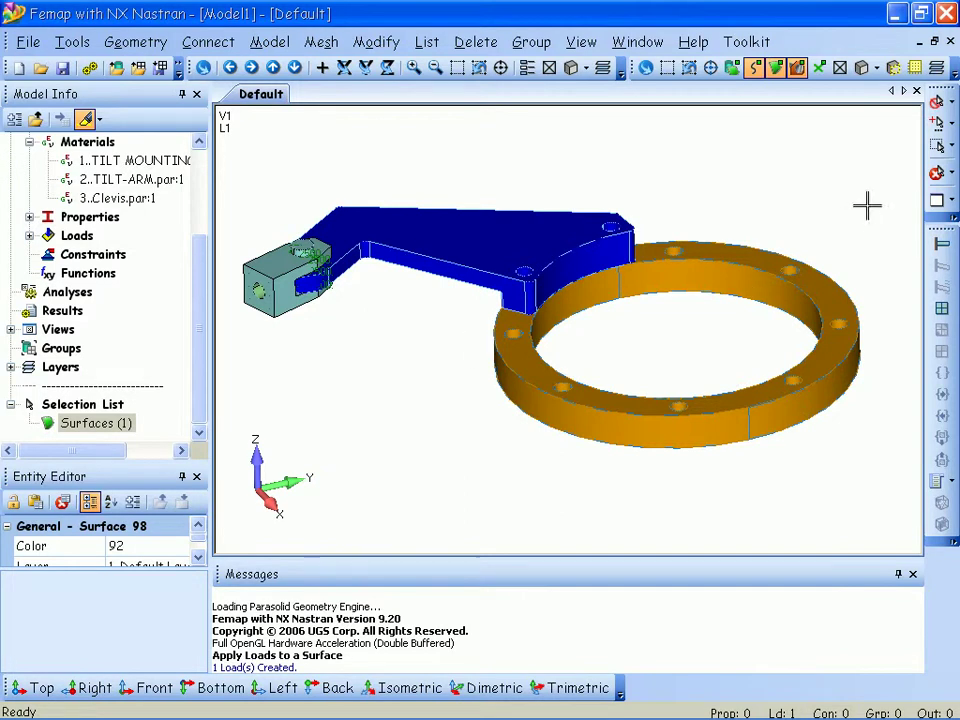
# Clear the surface selection and switch the view style to Transparency
pyautogui.click(936, 176)
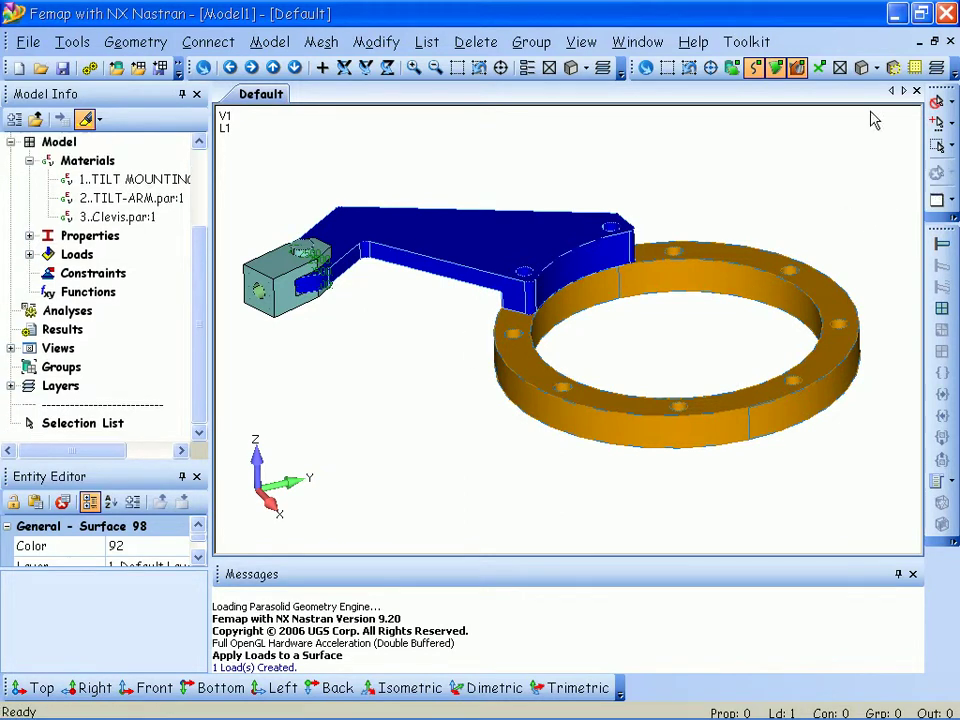
pyautogui.click(577, 69)
pyautogui.click(580, 241)
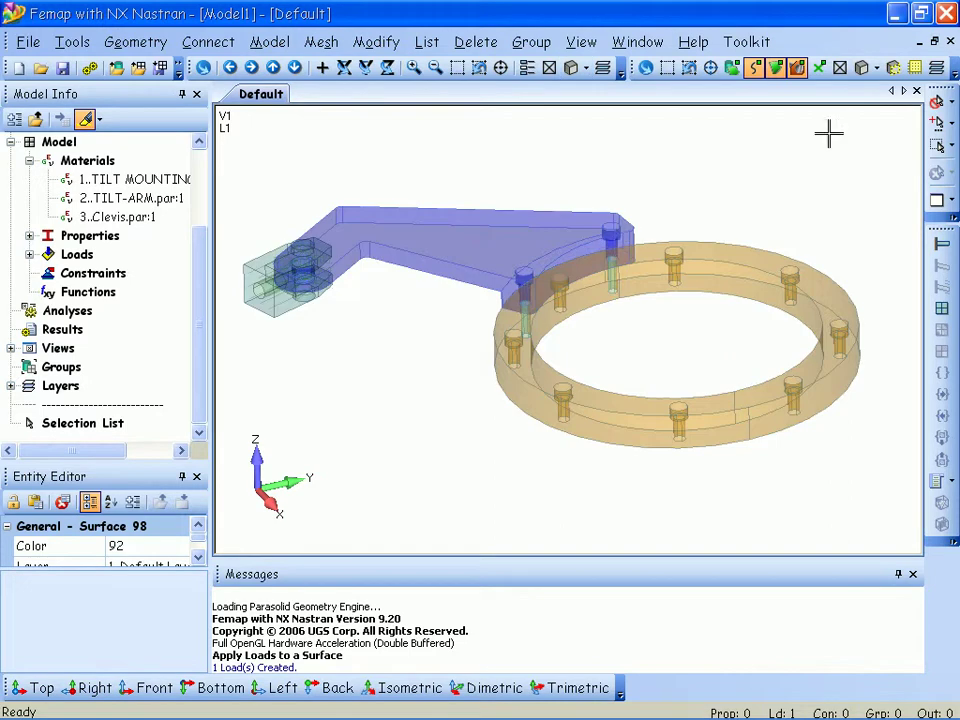
# Pick the 16 bolt-hole surfaces around the tilt mounting ring
pyautogui.click(688, 435)
pyautogui.click(686, 434)
pyautogui.click(570, 423)
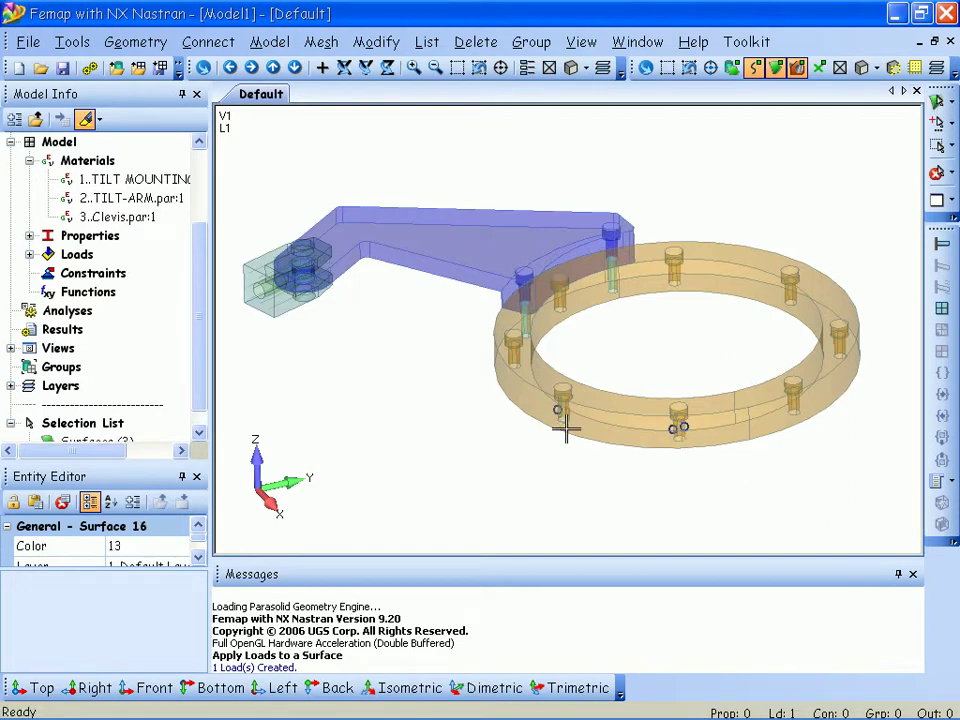
pyautogui.click(572, 422)
pyautogui.click(513, 352)
pyautogui.click(515, 351)
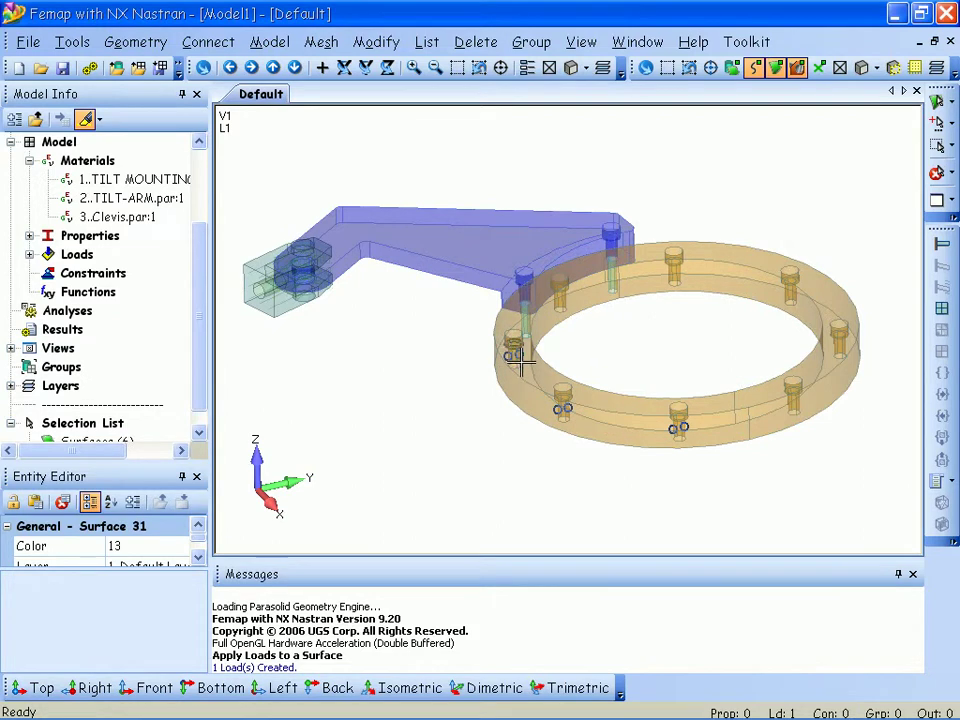
pyautogui.click(564, 320)
pyautogui.click(583, 295)
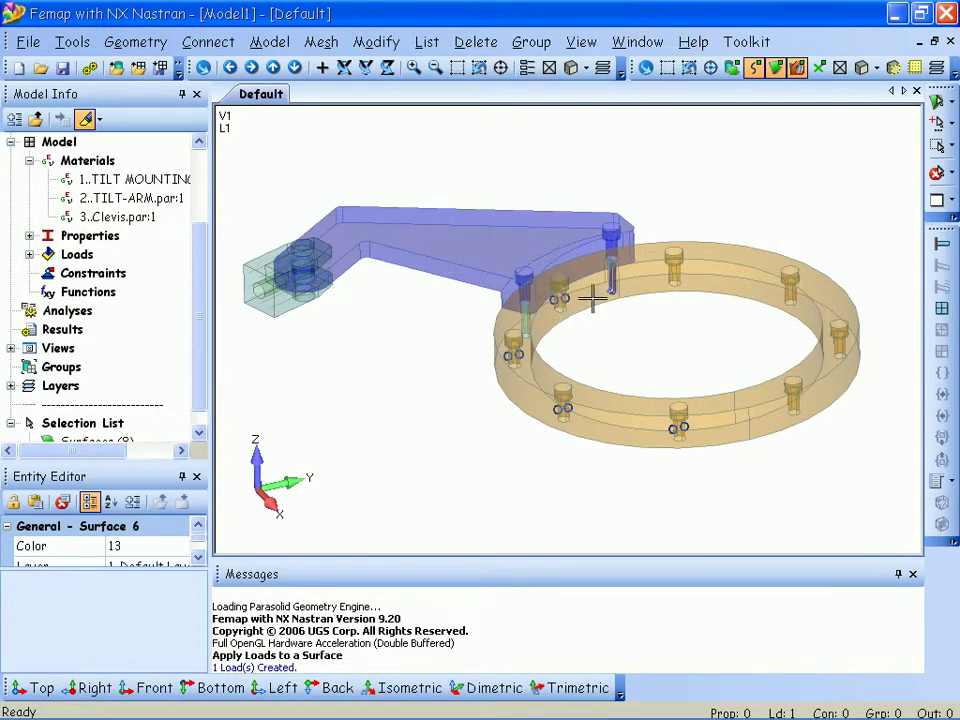
pyautogui.click(671, 281)
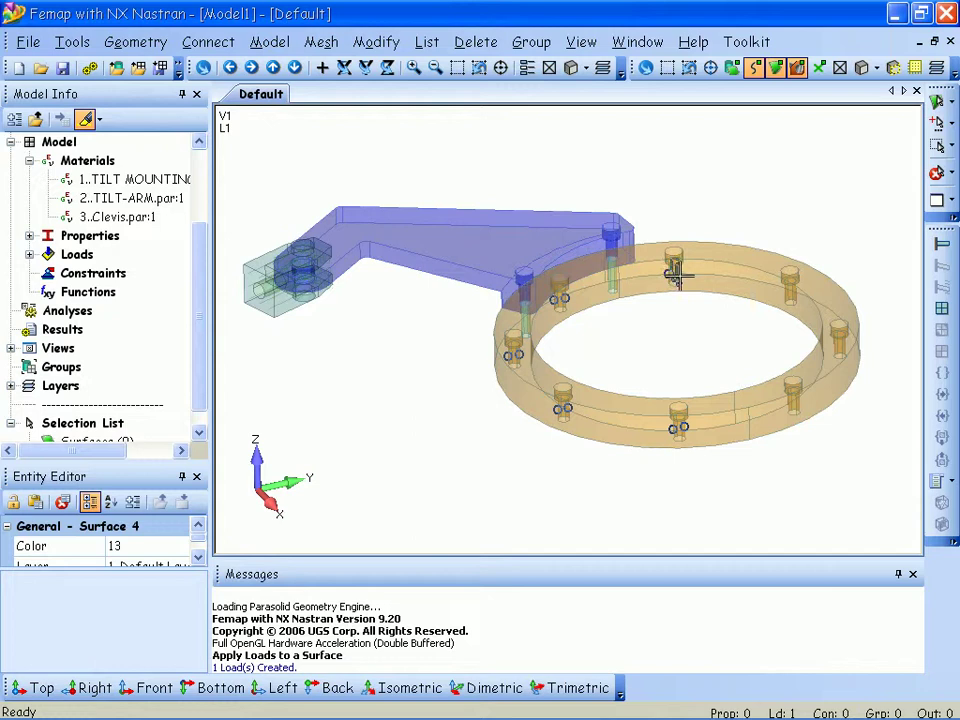
pyautogui.click(676, 276)
pyautogui.click(789, 291)
pyautogui.click(839, 344)
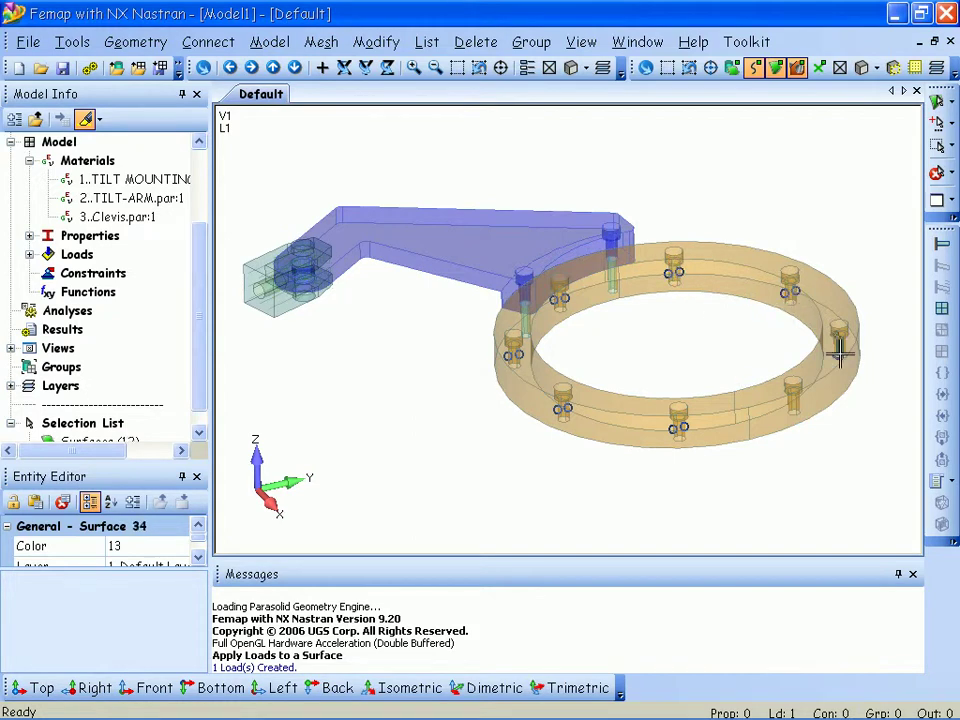
pyautogui.click(838, 352)
pyautogui.click(840, 342)
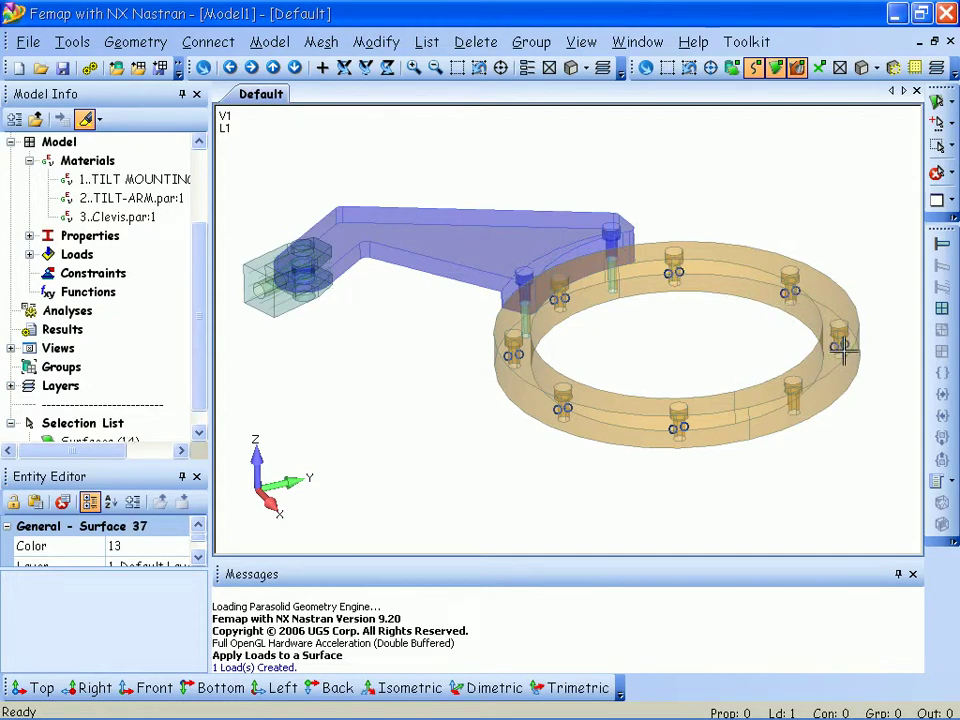
pyautogui.click(794, 408)
pyautogui.click(794, 408)
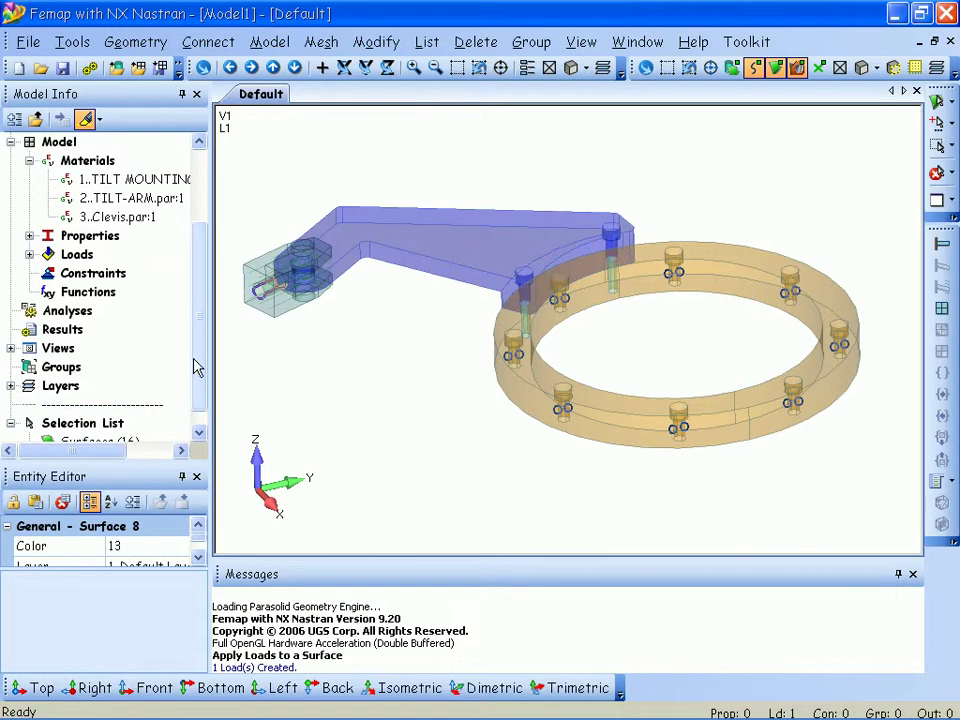
pyautogui.moveTo(197, 364); pyautogui.dragTo(197, 402)
# Fix the 16 bolt surfaces in constraint set CS1, clear the selection, and regenerate
pyautogui.click(117, 425)
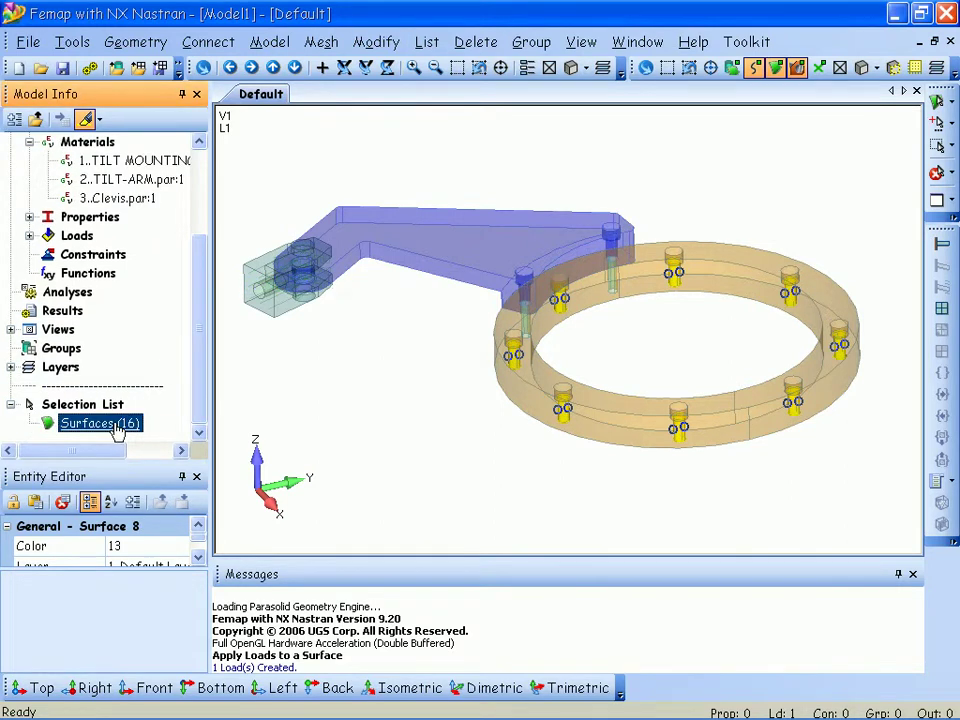
pyautogui.rightClick(117, 425)
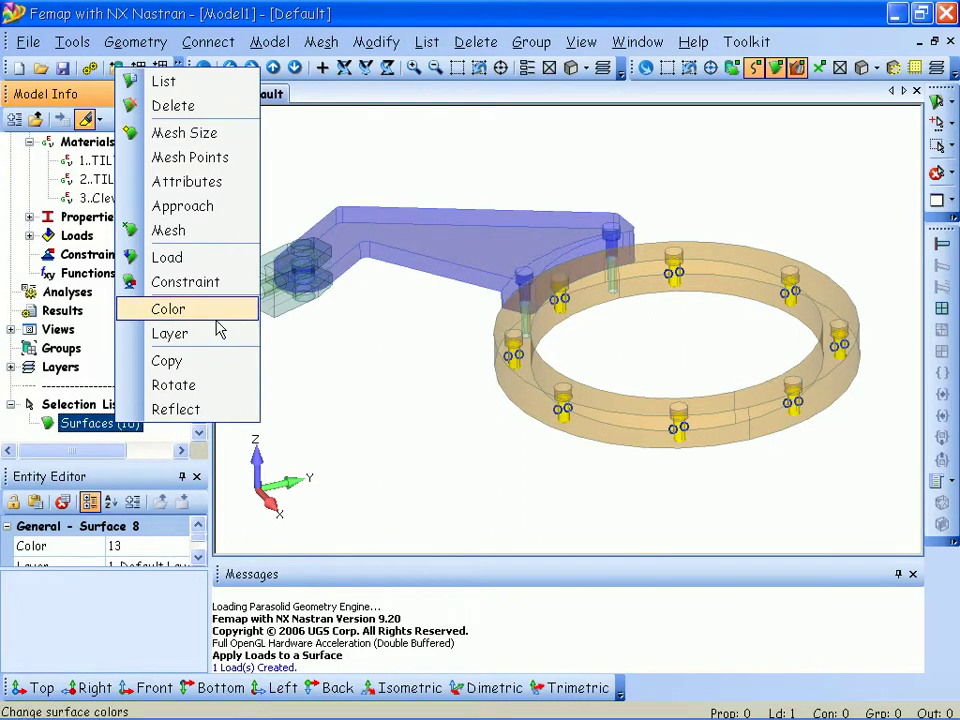
pyautogui.click(224, 282)
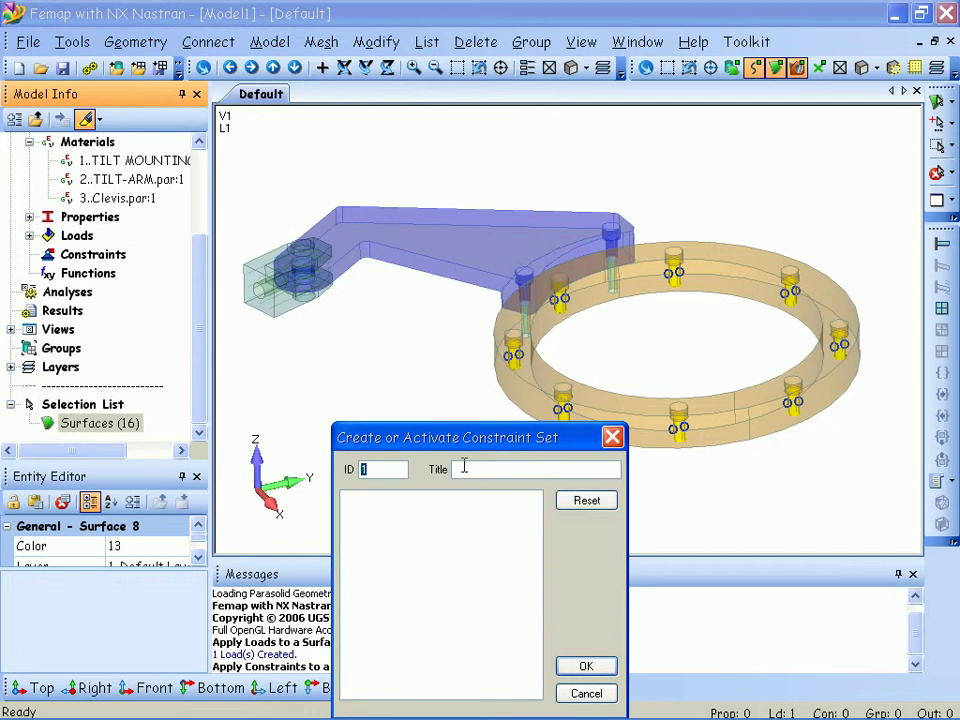
pyautogui.click(485, 470)
pyautogui.write('CS1')
pyautogui.press('Return')
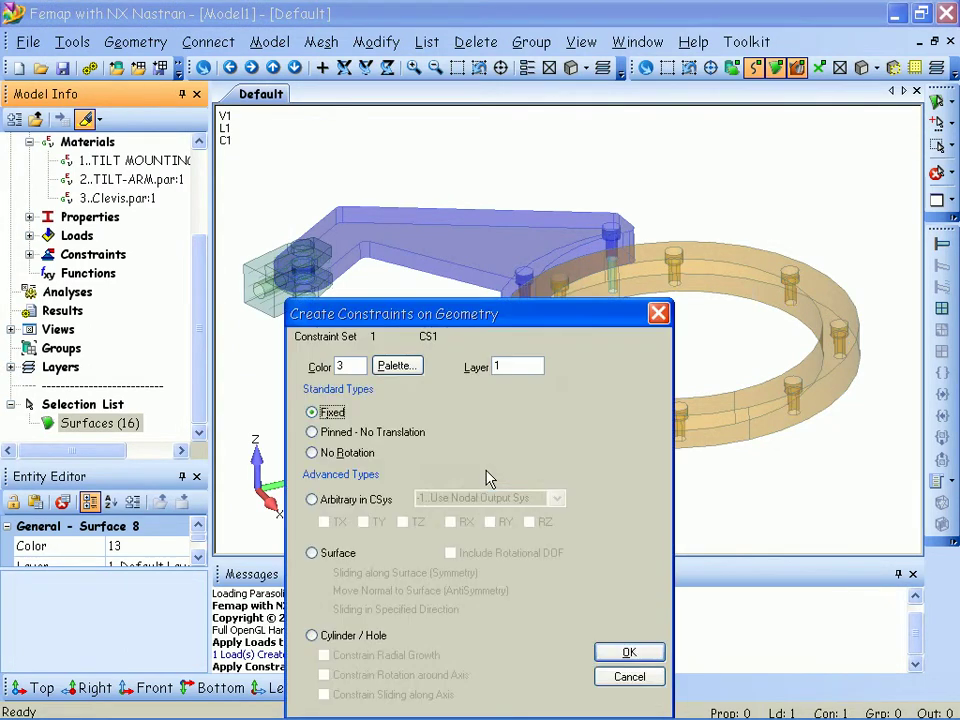
pyautogui.click(626, 650)
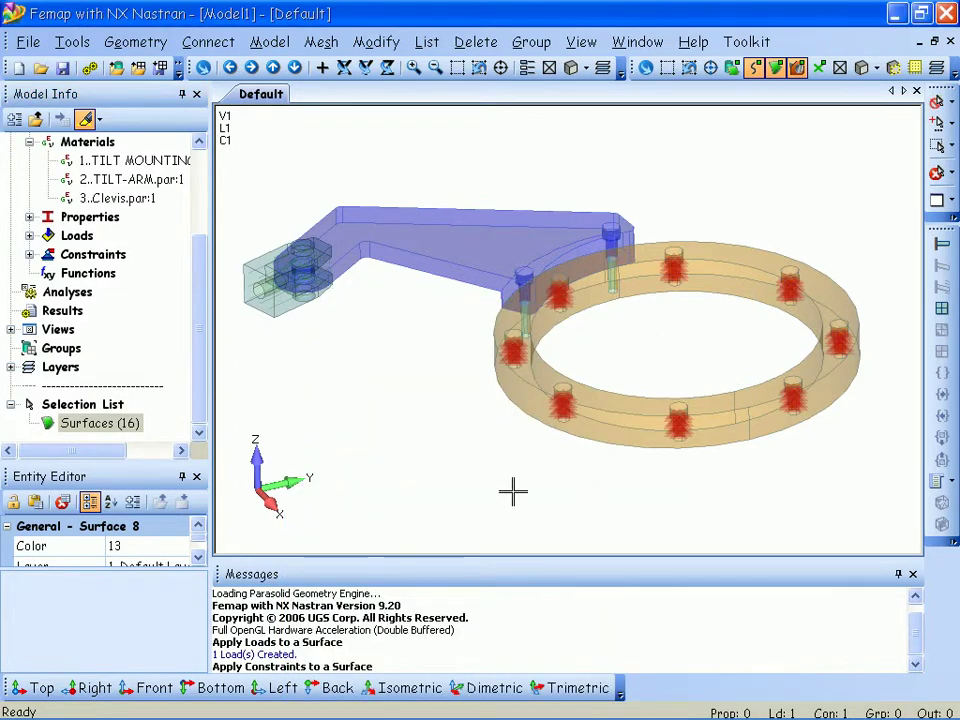
pyautogui.click(938, 176)
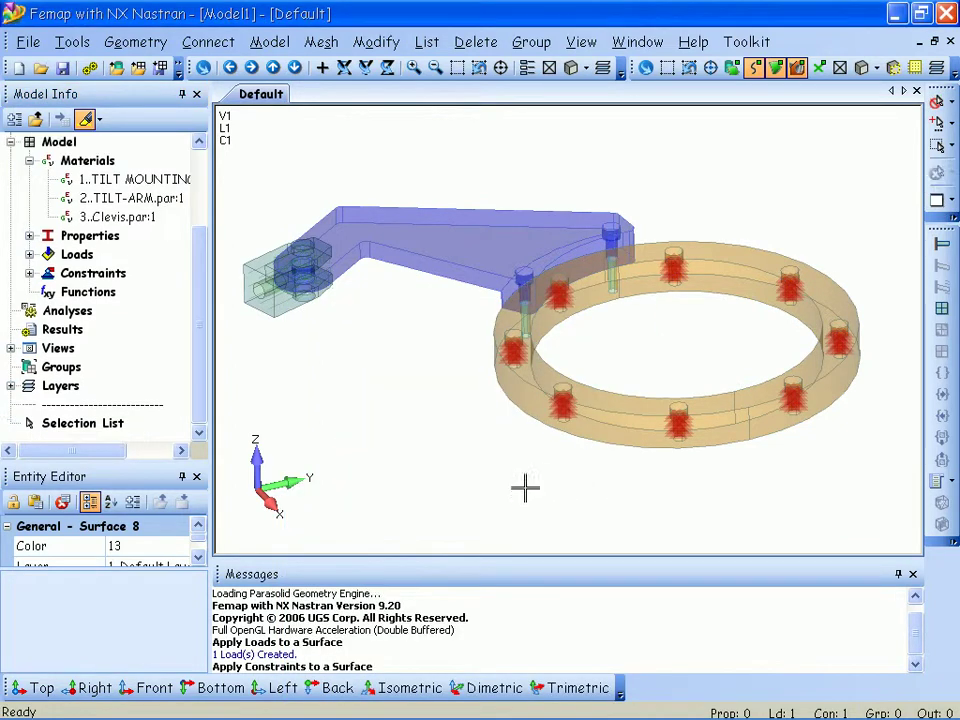
pyautogui.hotkey('ctrl', 'g')
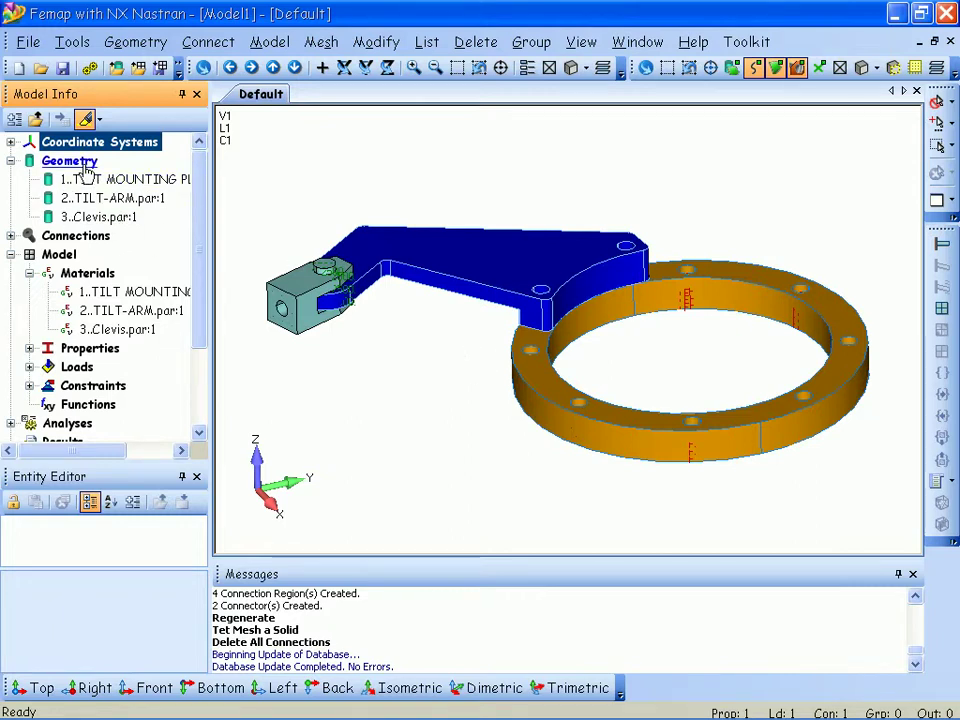
# Run Automatic Connection on the solids with the Glued setting
pyautogui.rightClick(86, 168)
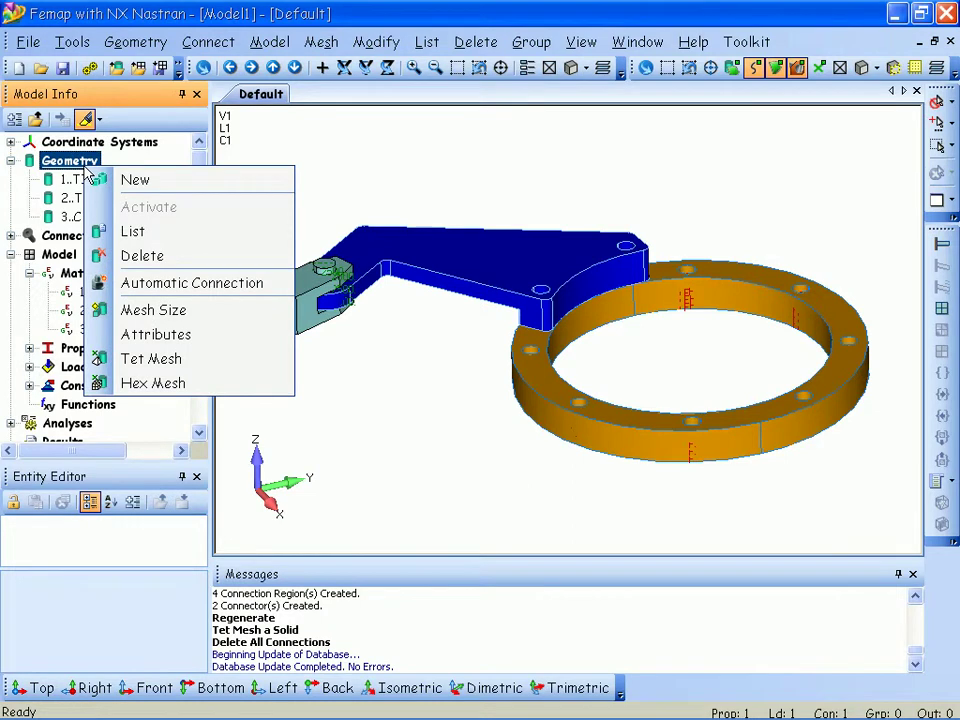
pyautogui.click(265, 285)
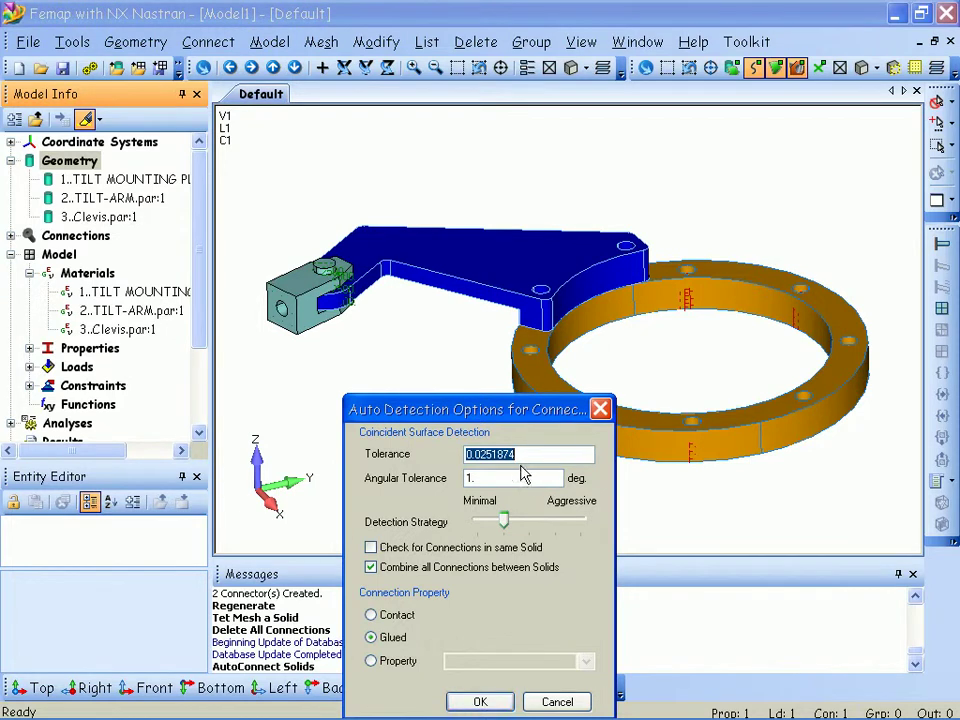
pyautogui.click(481, 702)
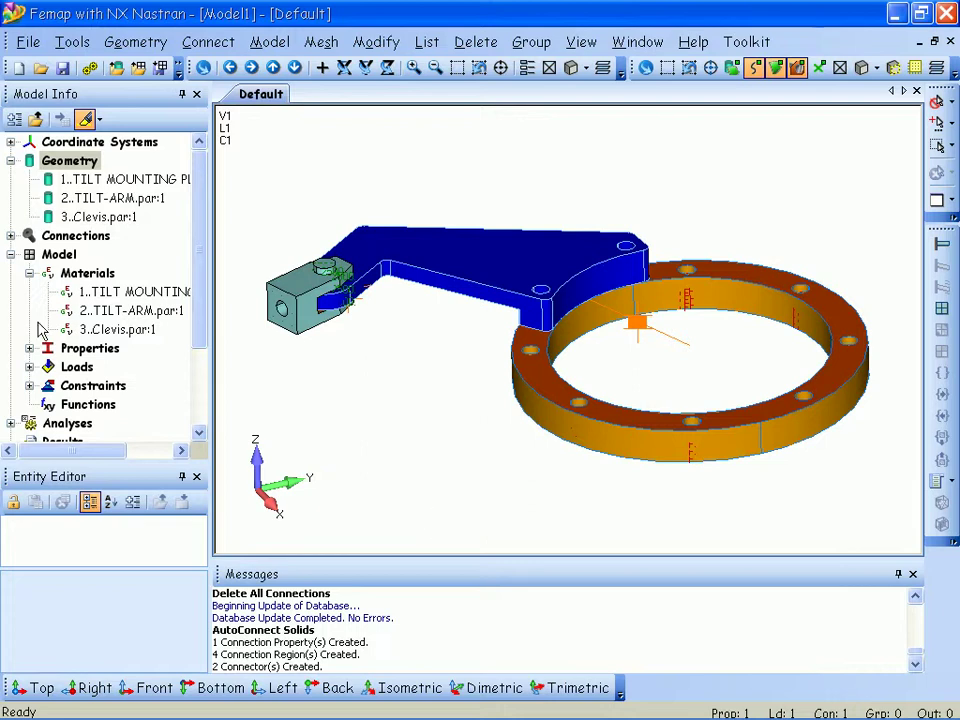
# Review the four connection regions and connectors Region 1-2 and Region 3-4
pyautogui.click(10, 236)
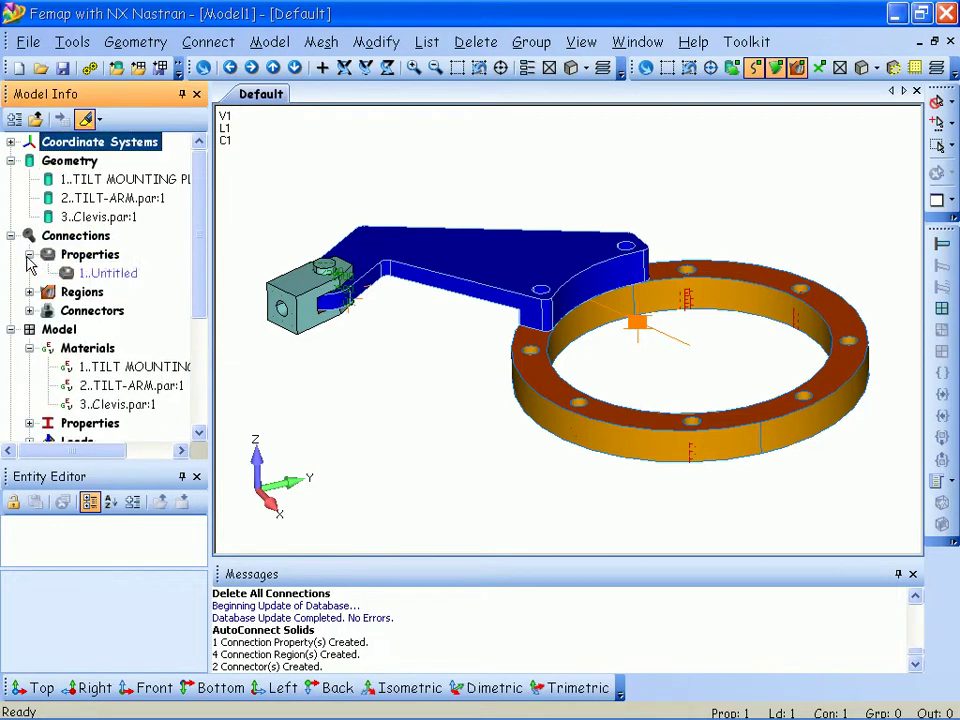
pyautogui.click(29, 292)
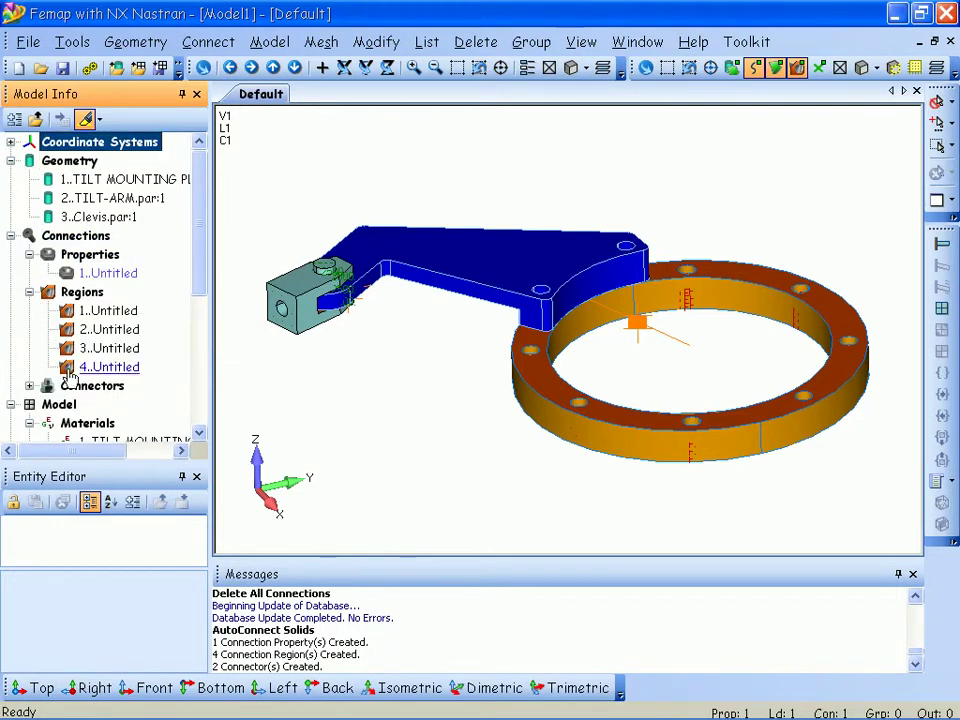
pyautogui.doubleClick(72, 385)
pyautogui.click(90, 311)
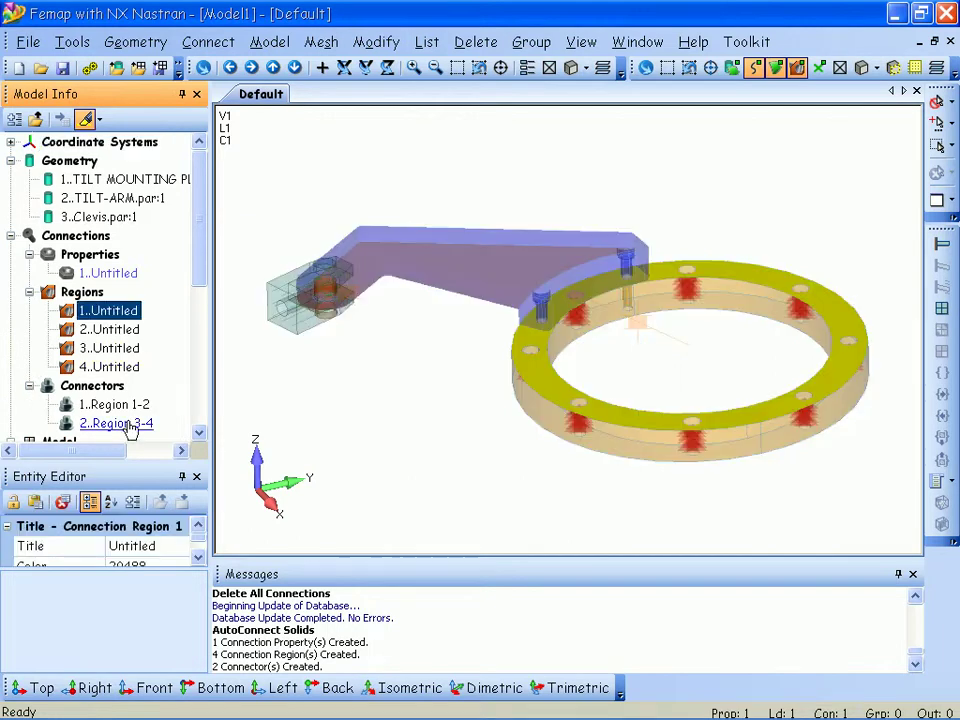
pyautogui.click(112, 404)
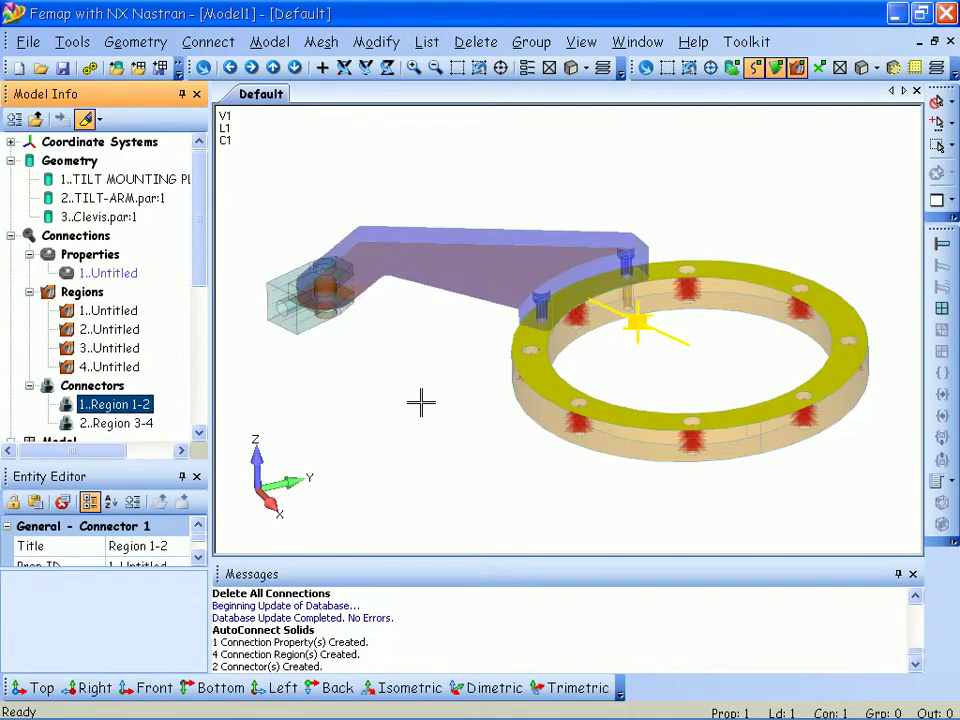
pyautogui.hotkey('ctrl', 'g')
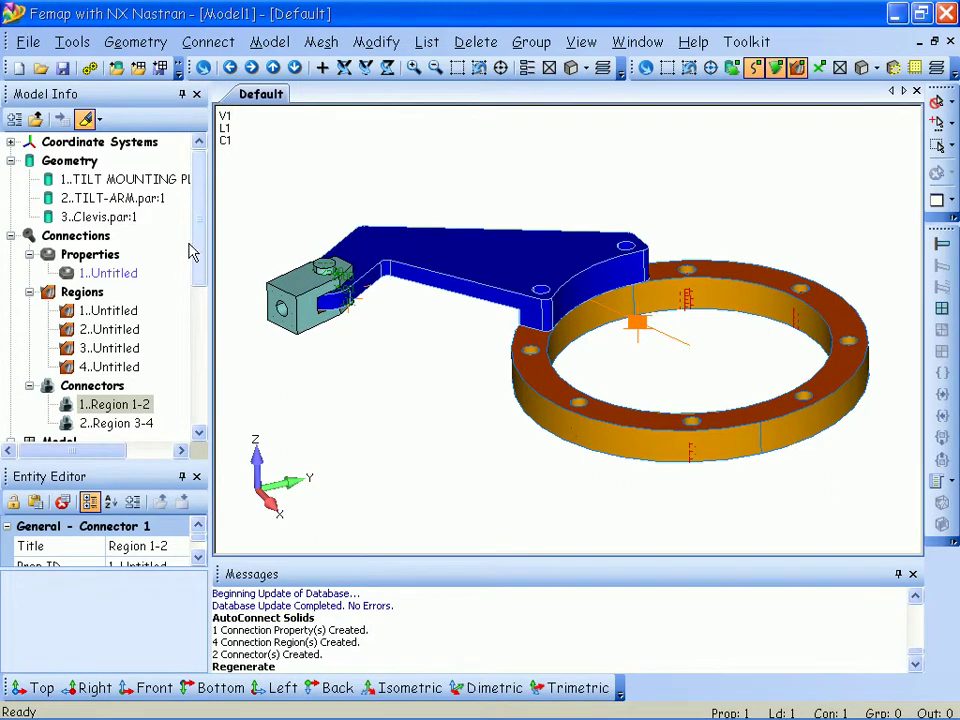
# Start tetrahedral meshing of the solids and edit the 1.5 tet growth ratio value
pyautogui.rightClick(72, 162)
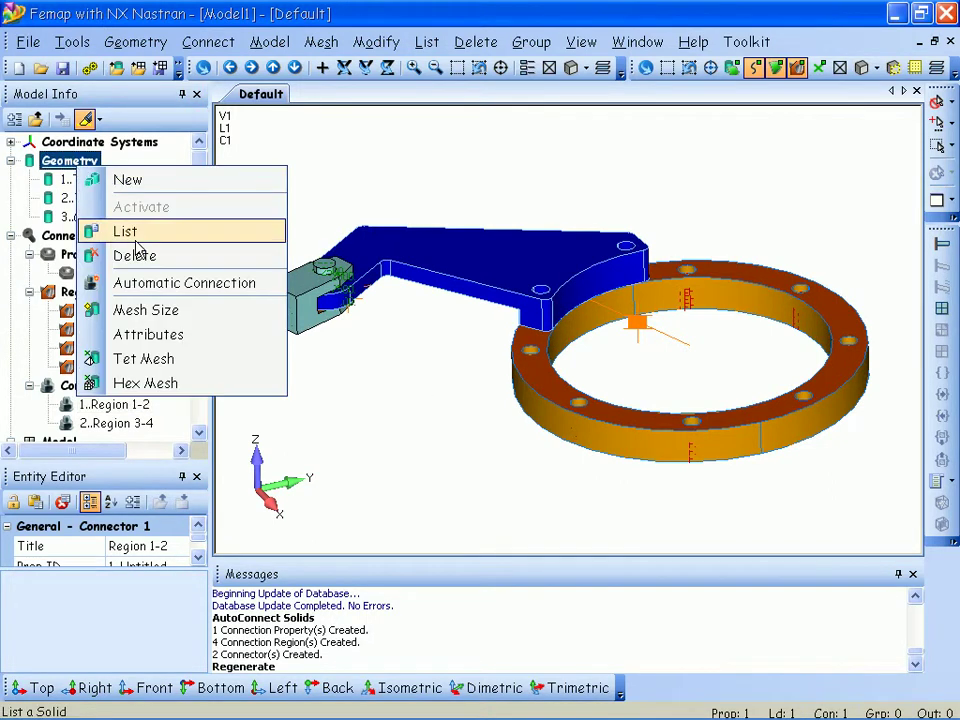
pyautogui.click(259, 361)
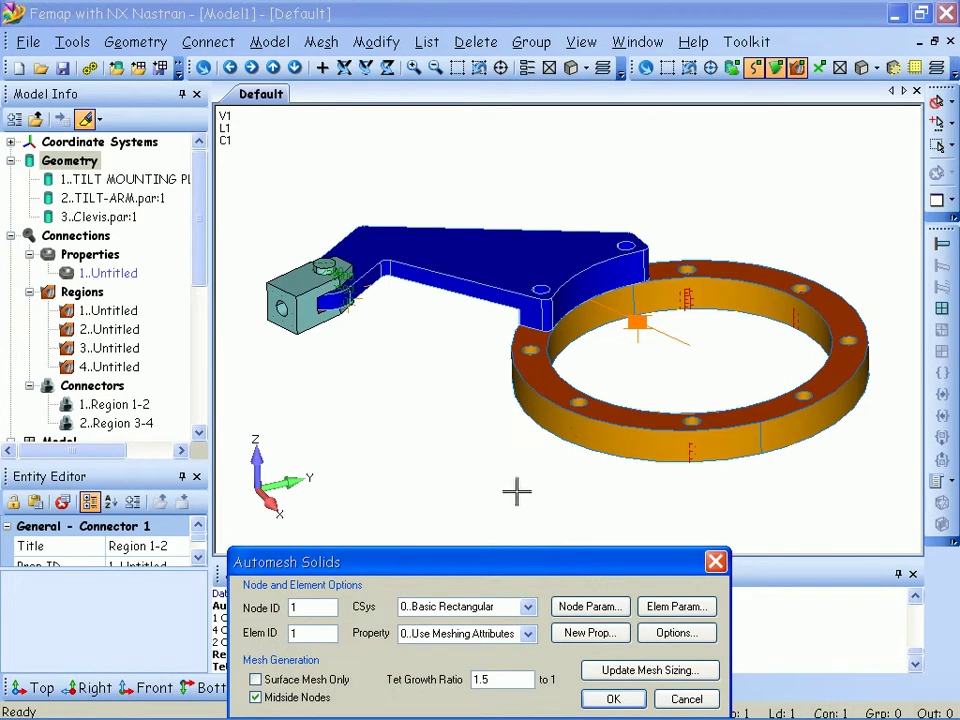
pyautogui.moveTo(506, 566); pyautogui.dragTo(441, 413)
pyautogui.doubleClick(418, 527)
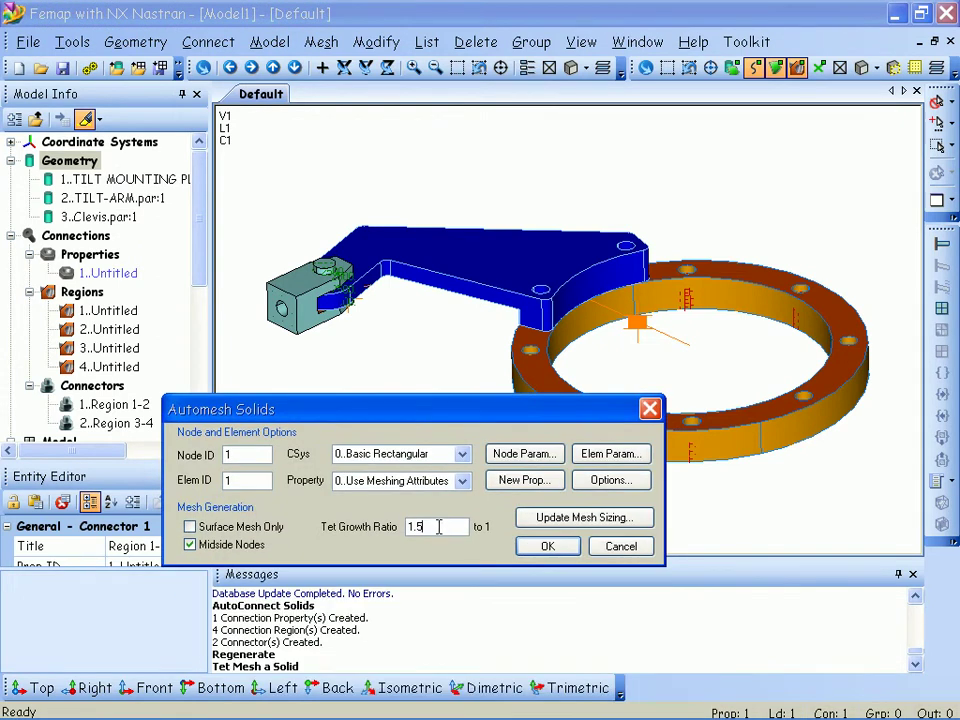
pyautogui.write('1')
# Set element size 0.75 and angle tolerance 22.5, drop small-feature limiting, and generate the mesh
pyautogui.click(603, 527)
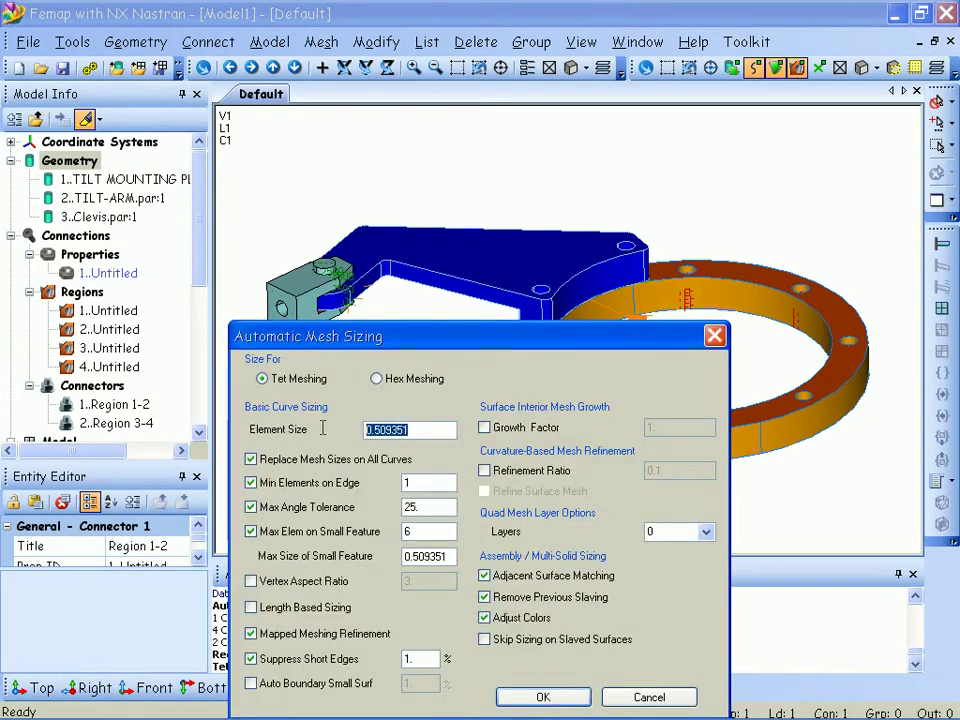
pyautogui.write('.75')
pyautogui.press('Tab')
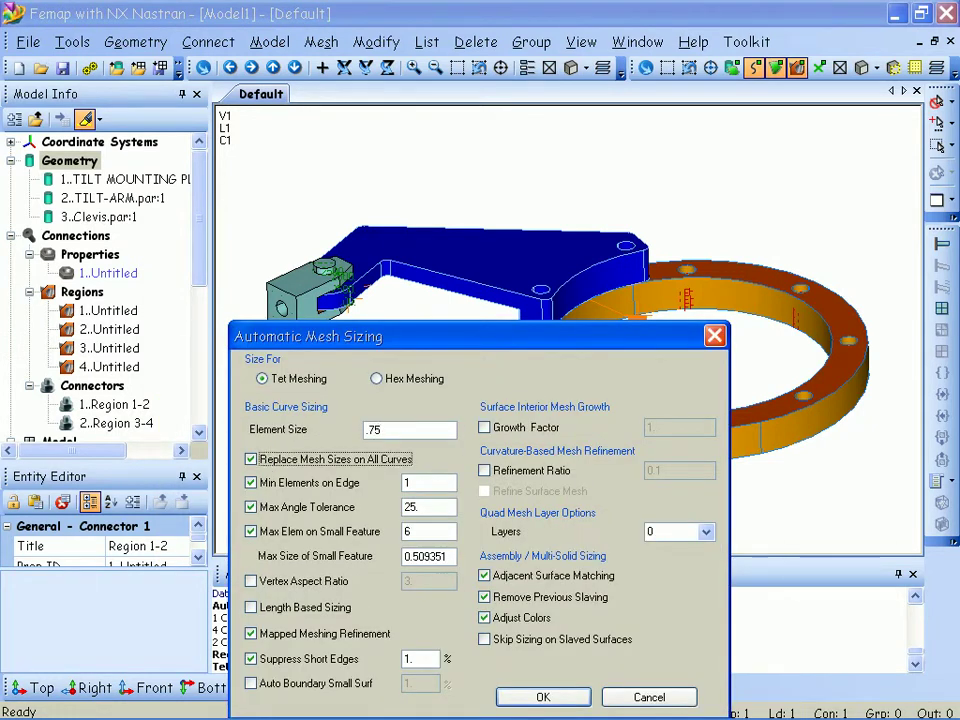
pyautogui.moveTo(426, 508); pyautogui.dragTo(381, 514)
pyautogui.write('22.')
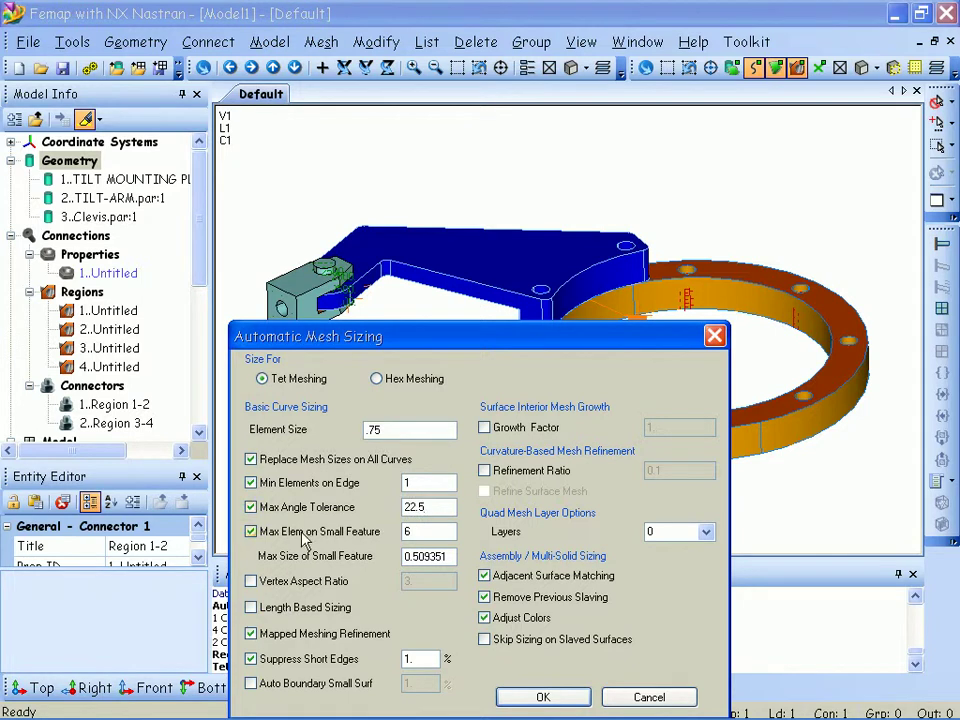
pyautogui.click(300, 531)
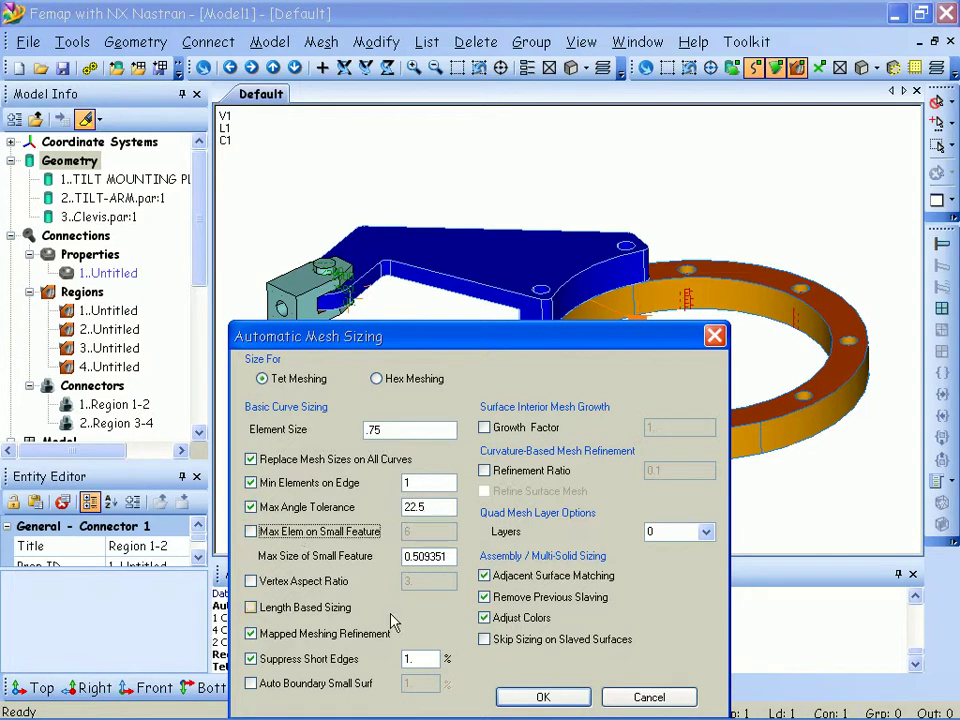
pyautogui.click(537, 697)
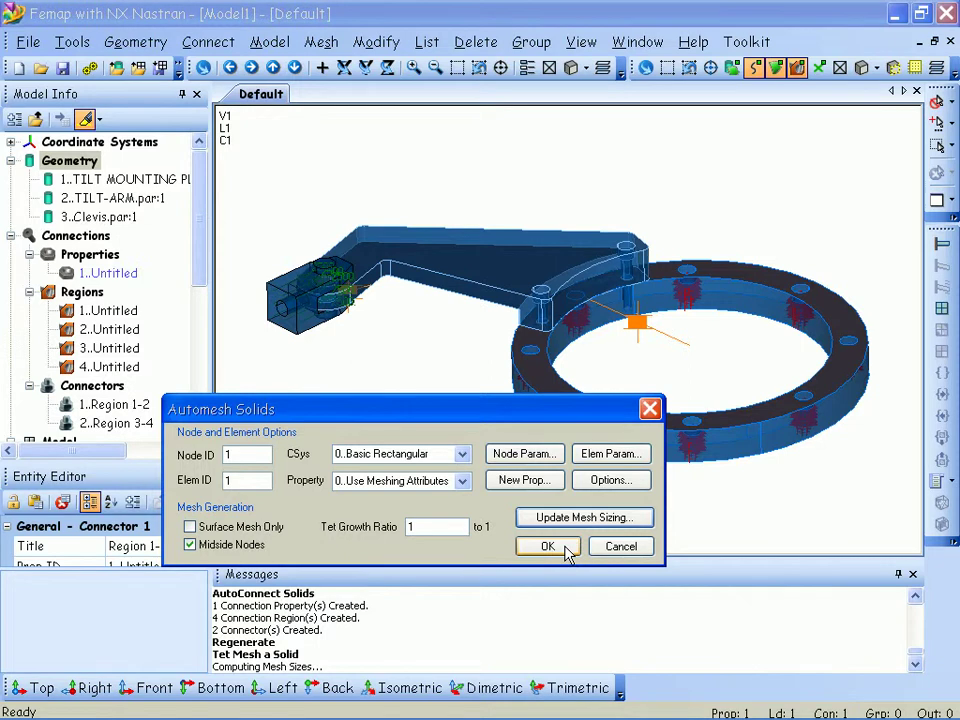
pyautogui.click(565, 548)
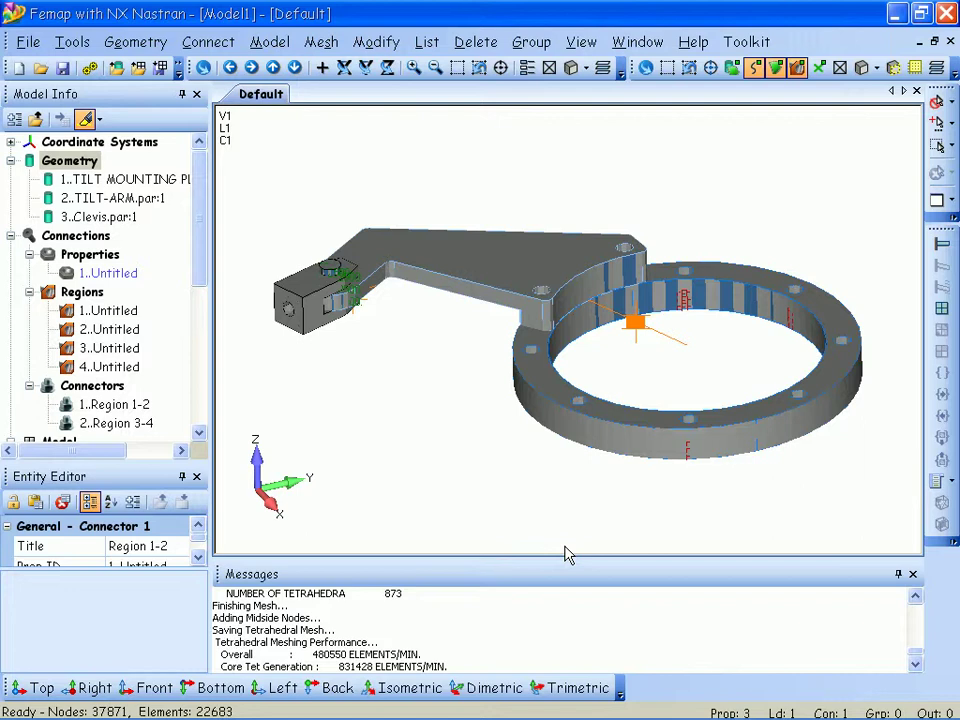
# Hide the surface display, orbit the mesh to look into the ring, and toggle Filled Edges on then off
pyautogui.click(777, 69)
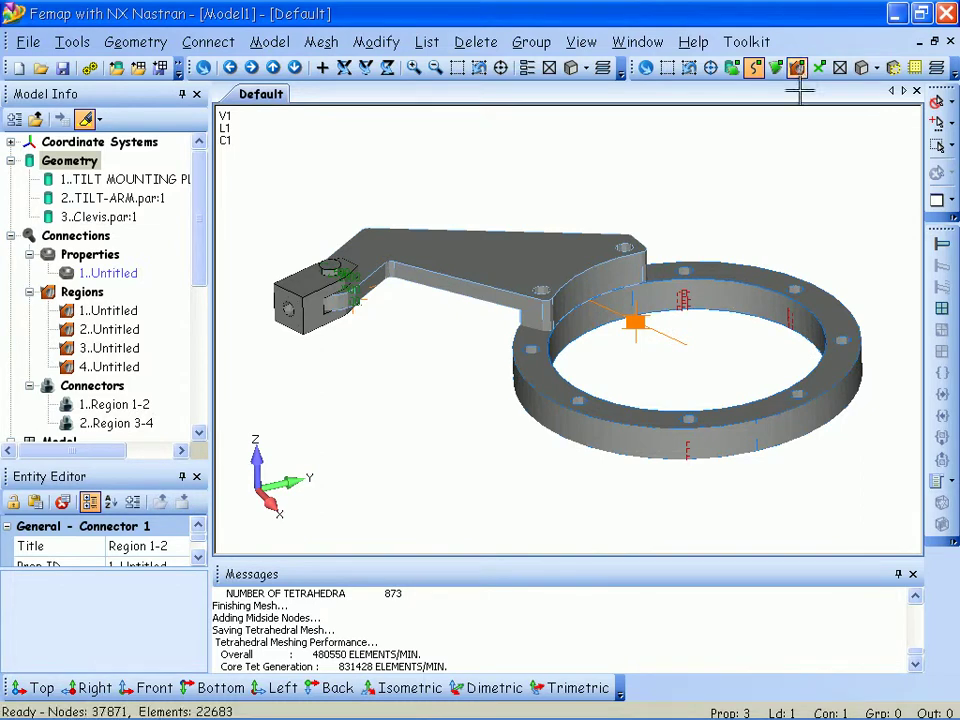
pyautogui.moveTo(473, 353); pyautogui.dragTo(461, 384, button='middle')
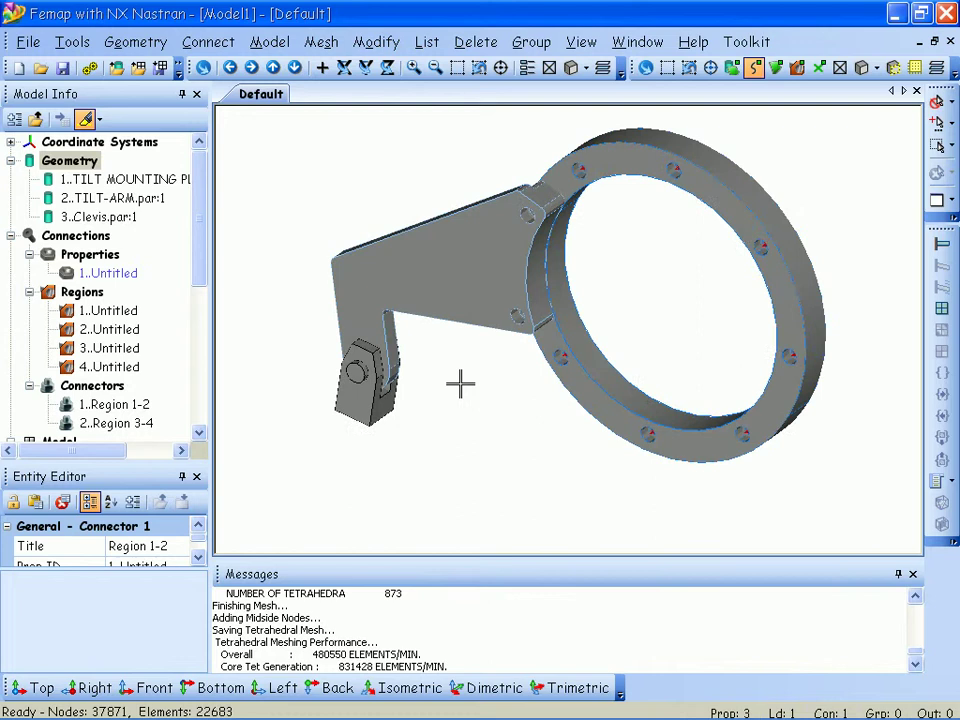
pyautogui.click(590, 72)
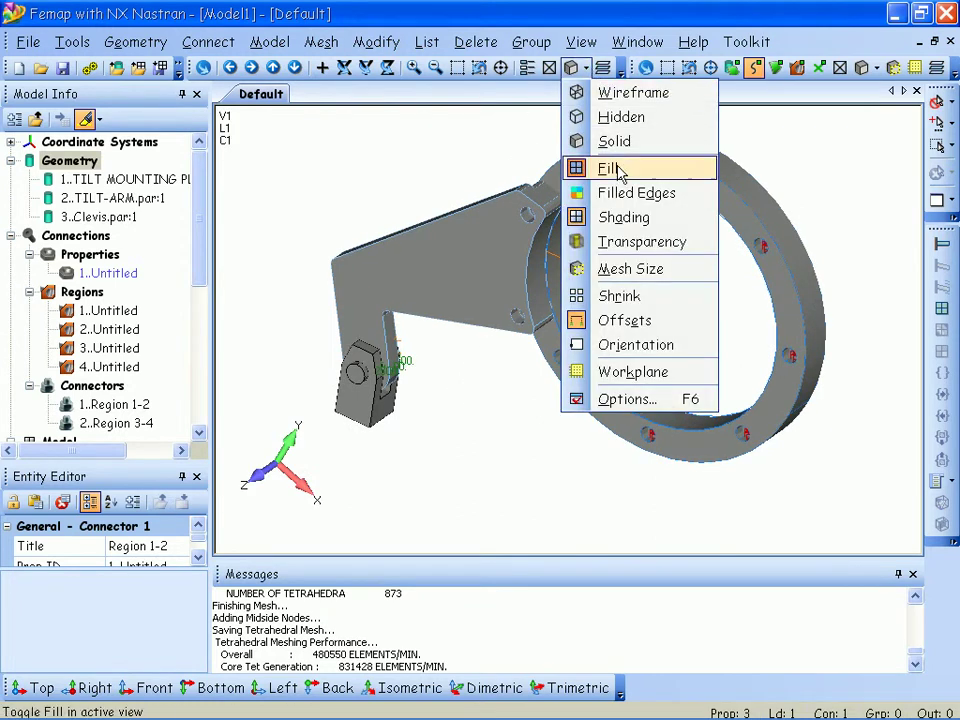
pyautogui.click(643, 195)
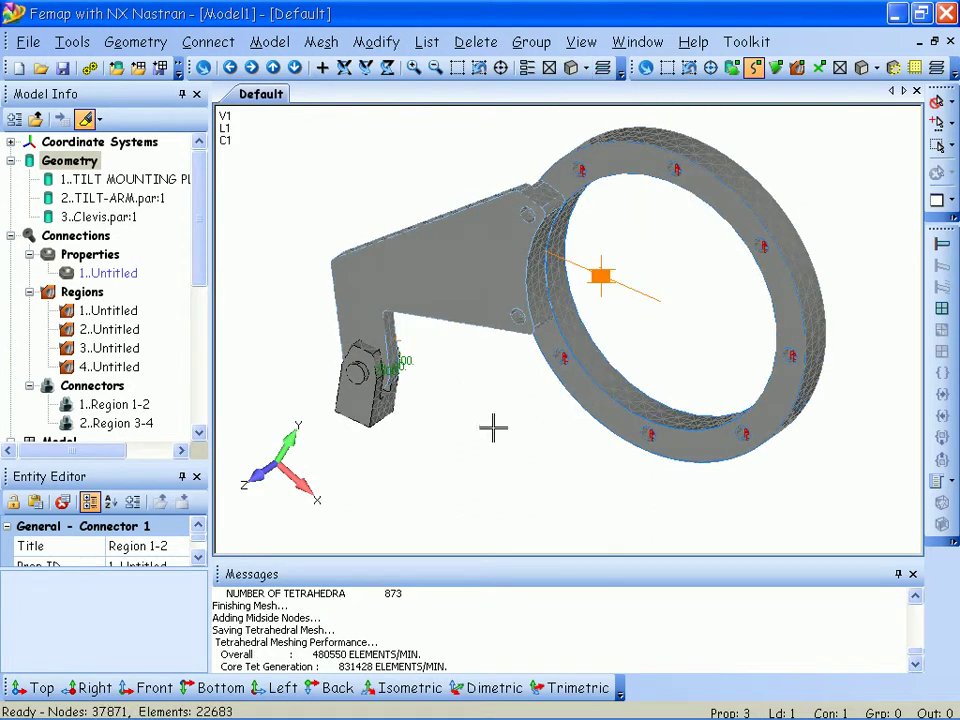
pyautogui.click(574, 67)
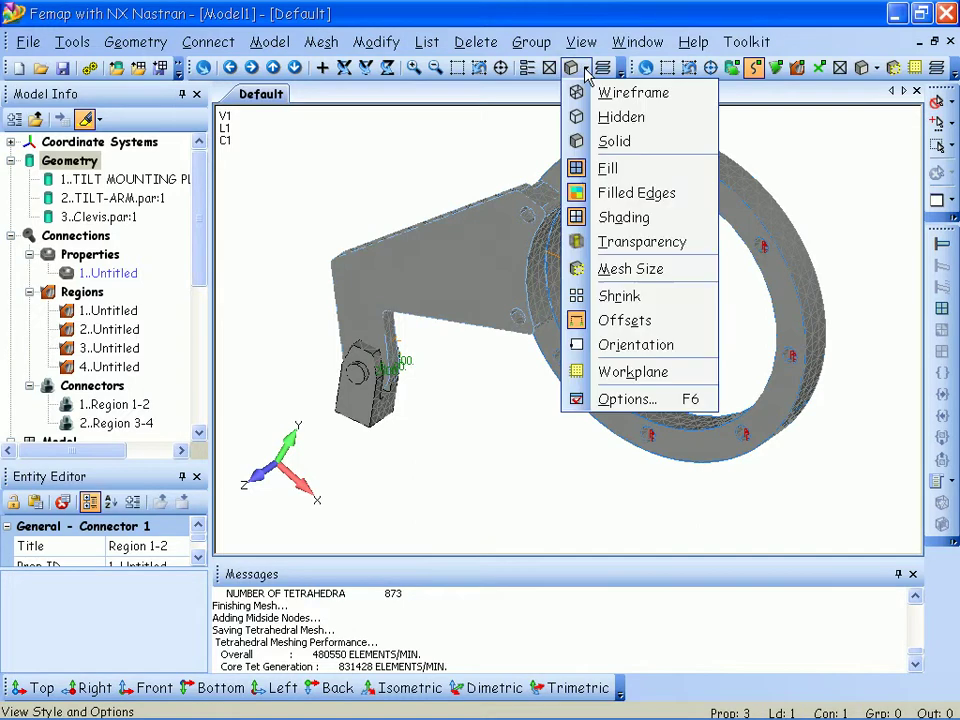
pyautogui.click(618, 195)
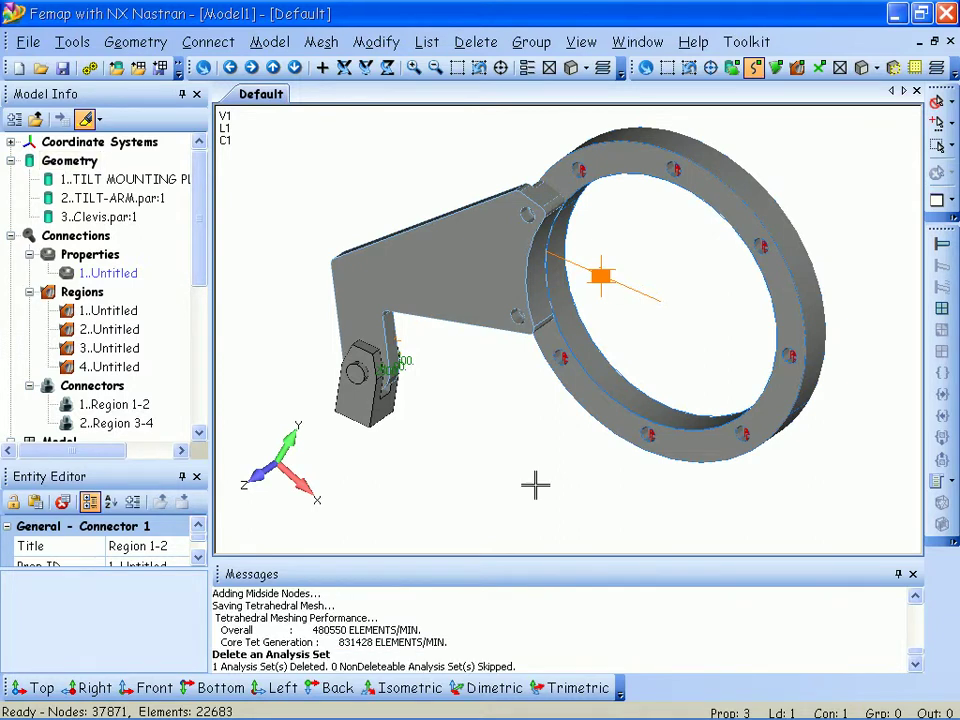
# Define a static NX Nastran analysis set titled 'Glued Contact' in the analysis manager and analyze it
pyautogui.moveTo(205, 272); pyautogui.dragTo(218, 425)
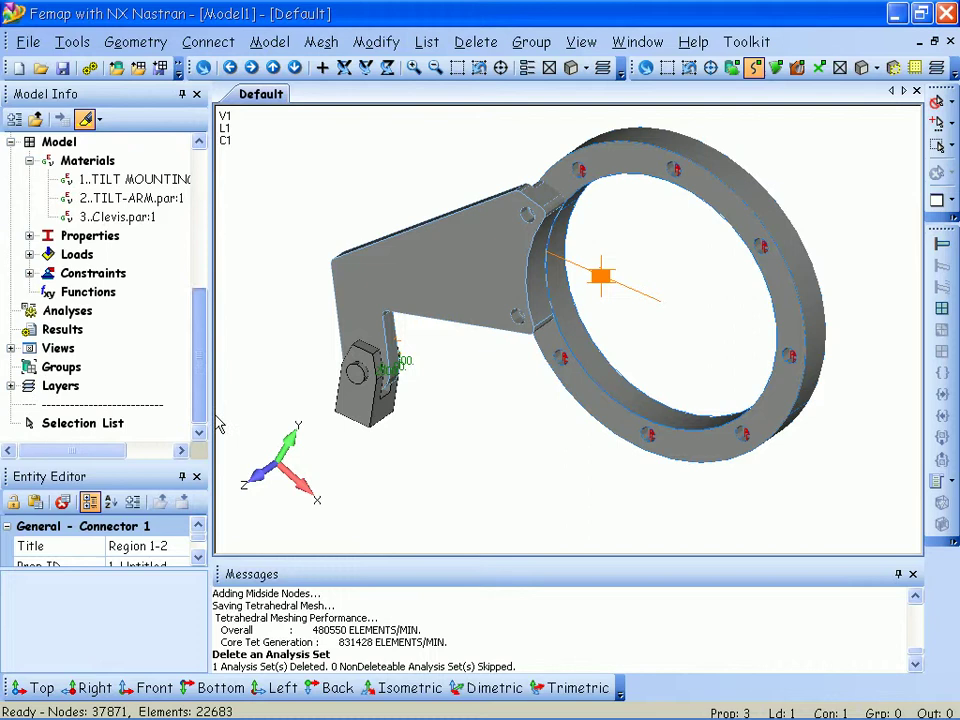
pyautogui.rightClick(76, 311)
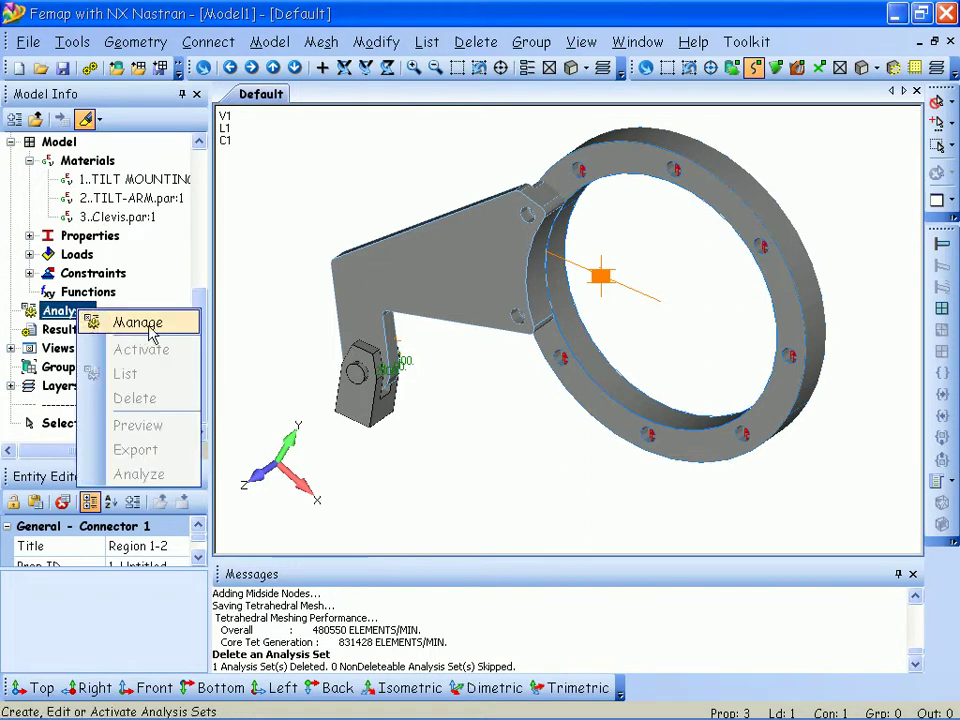
pyautogui.click(145, 326)
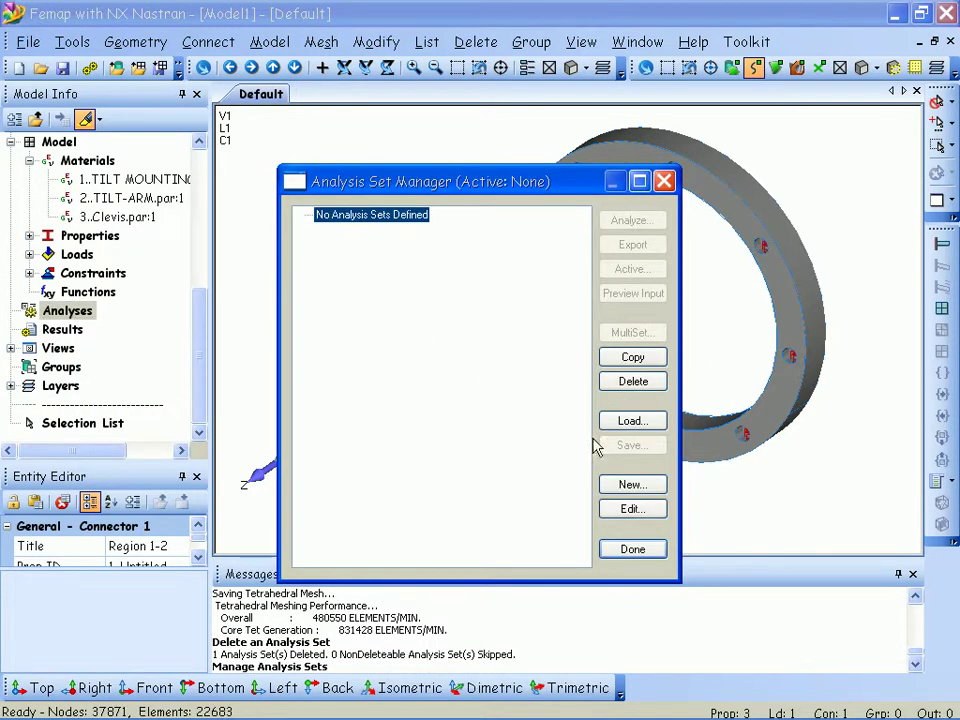
pyautogui.click(647, 489)
pyautogui.moveTo(542, 547); pyautogui.dragTo(488, 440)
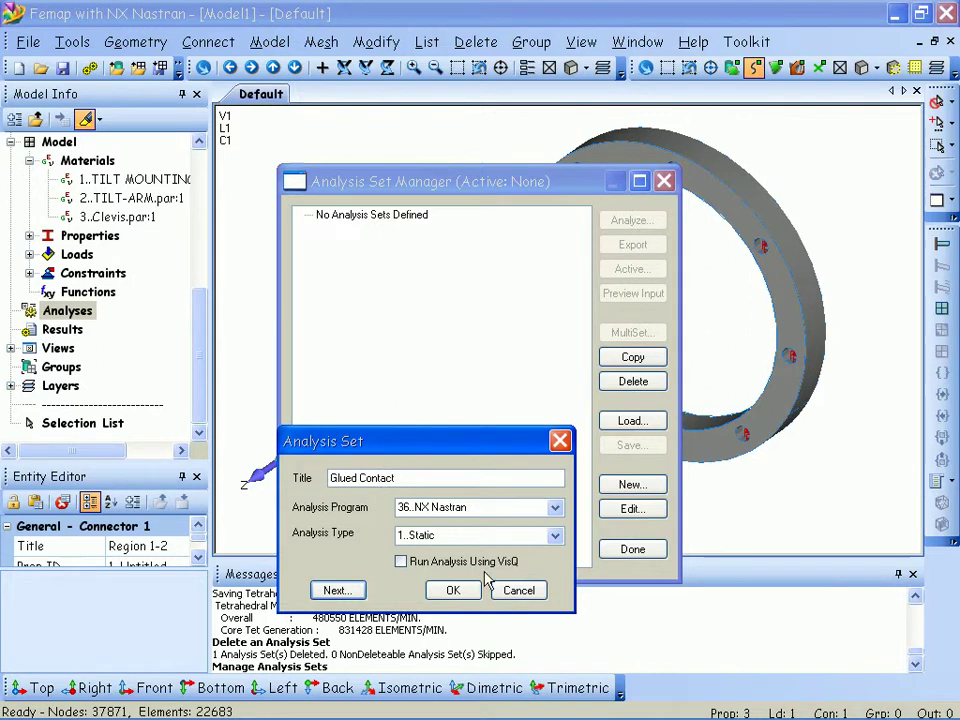
pyautogui.click(455, 589)
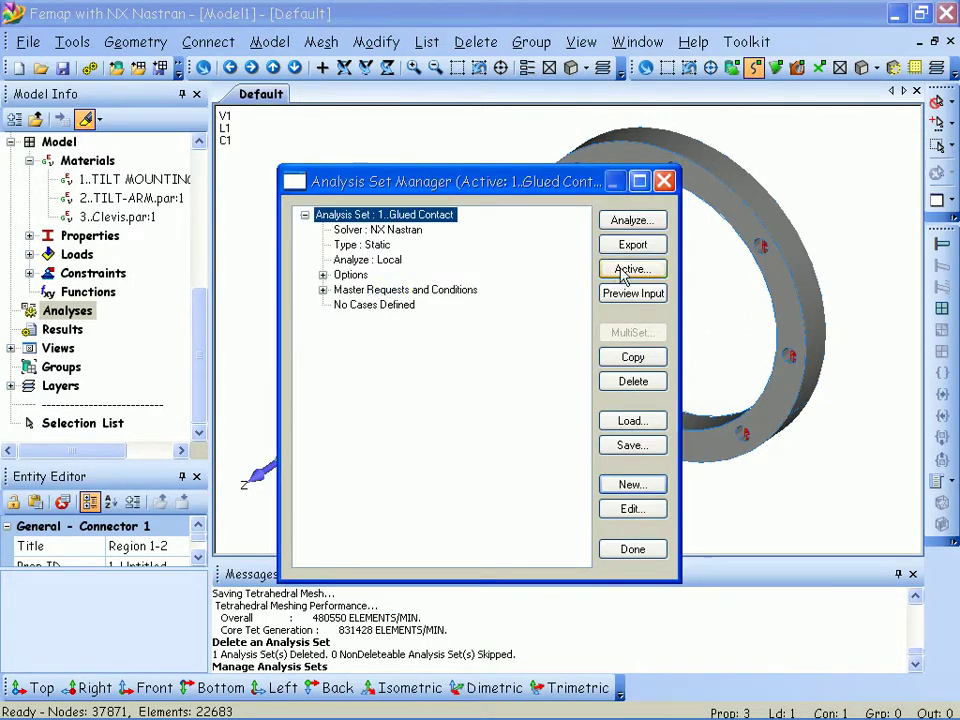
pyautogui.click(656, 222)
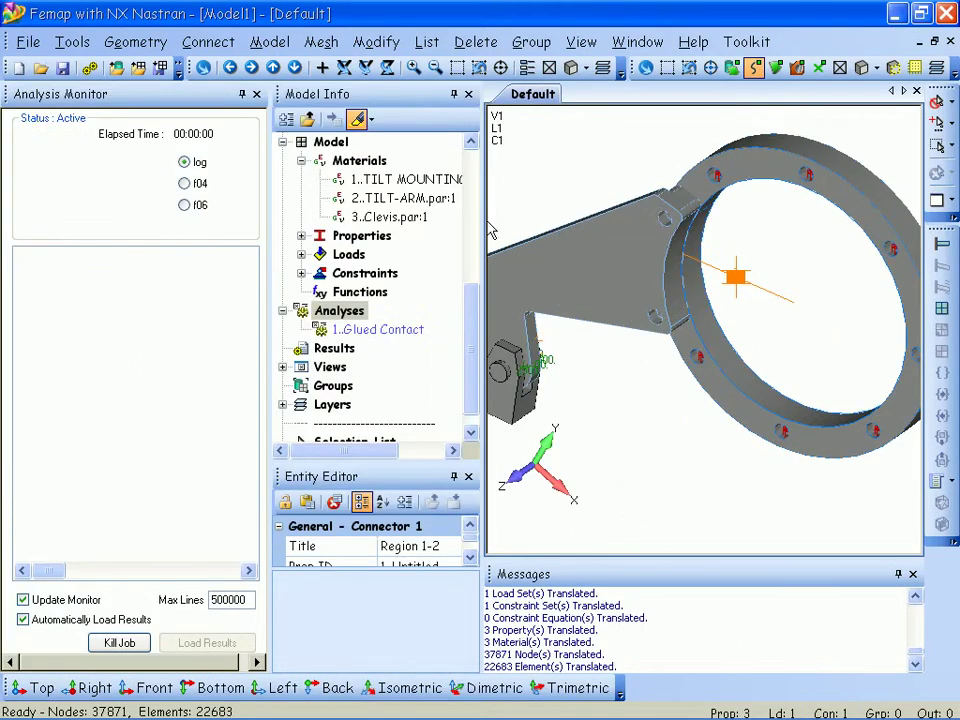
# Float and widen the Analysis Monitor to read the completed run's log, then close it
pyautogui.doubleClick(143, 107)
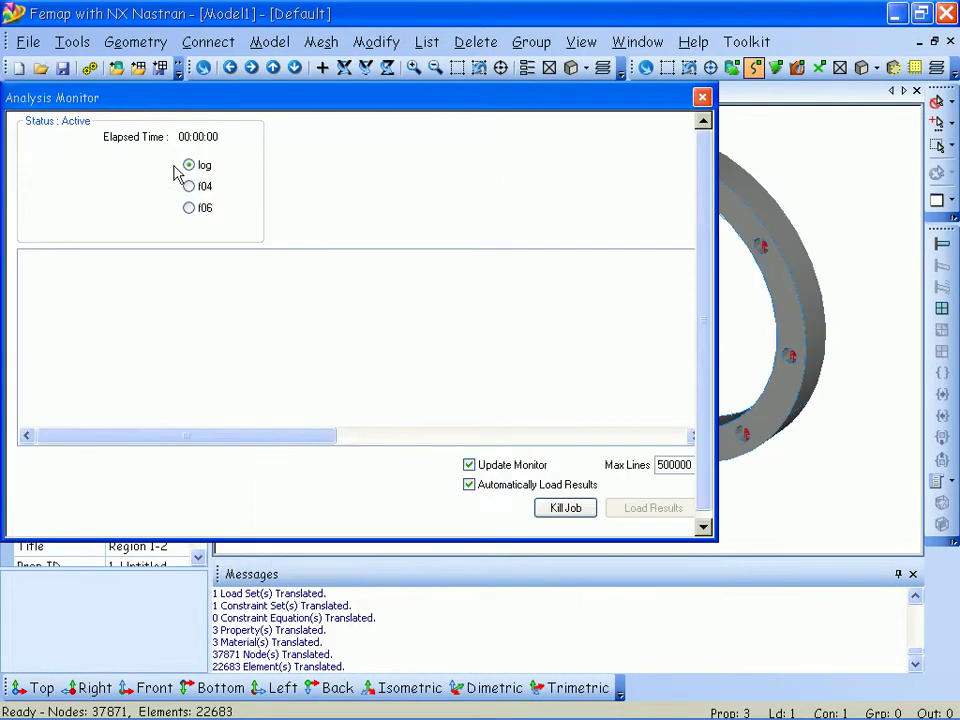
pyautogui.moveTo(716, 424); pyautogui.dragTo(857, 424)
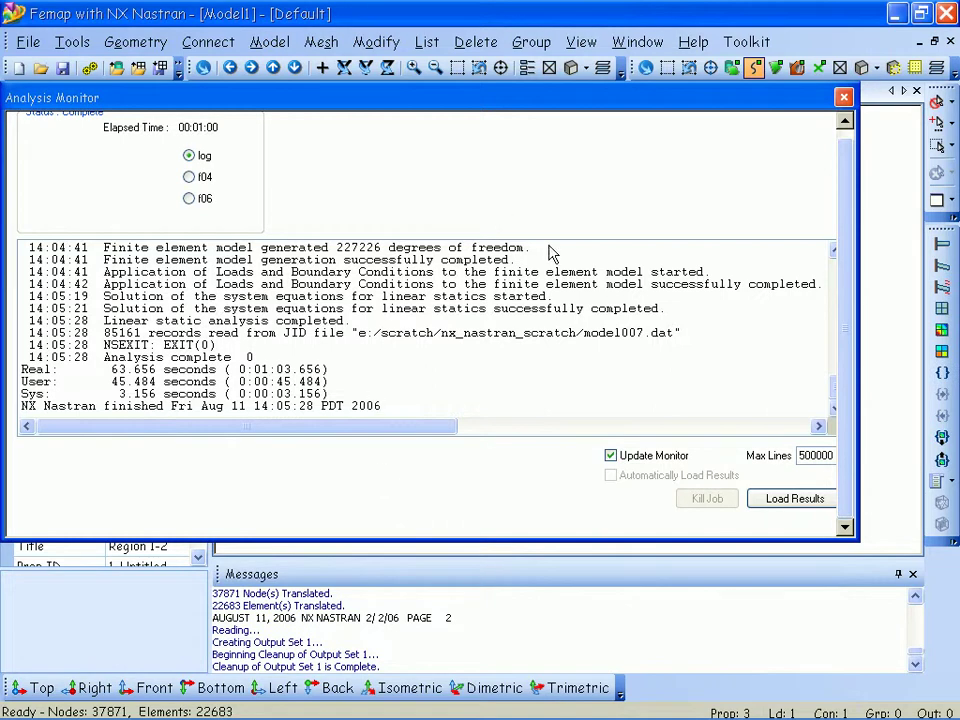
pyautogui.click(844, 97)
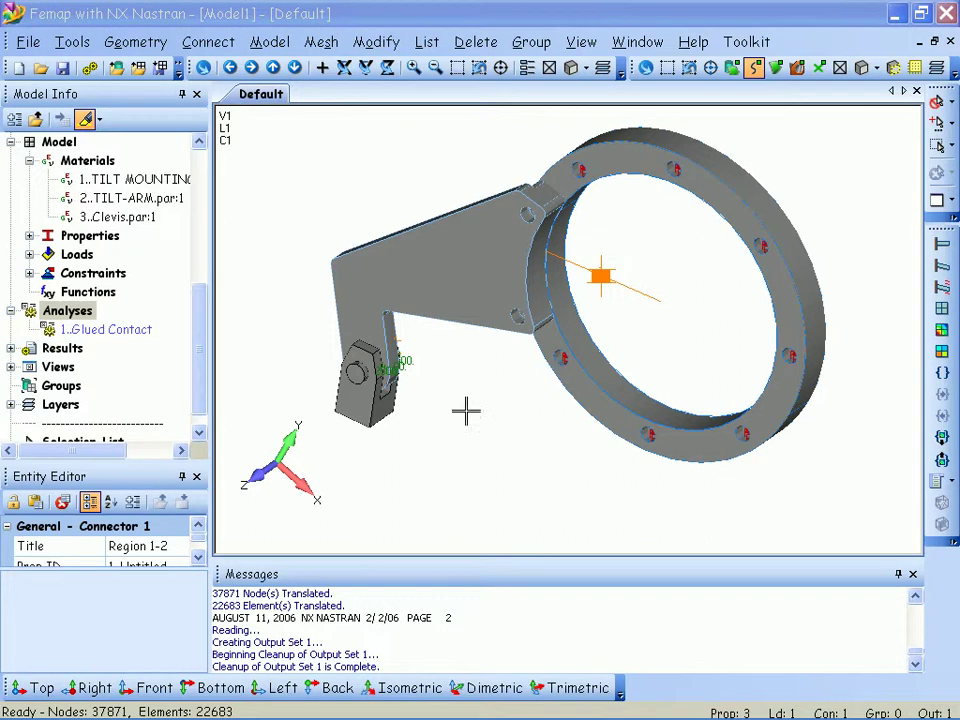
# Contour the model with 60031 Solid Von Mises Stress from NX NASTRAN Case 1 (0.0393 to 4628)
pyautogui.rightClick(437, 531)
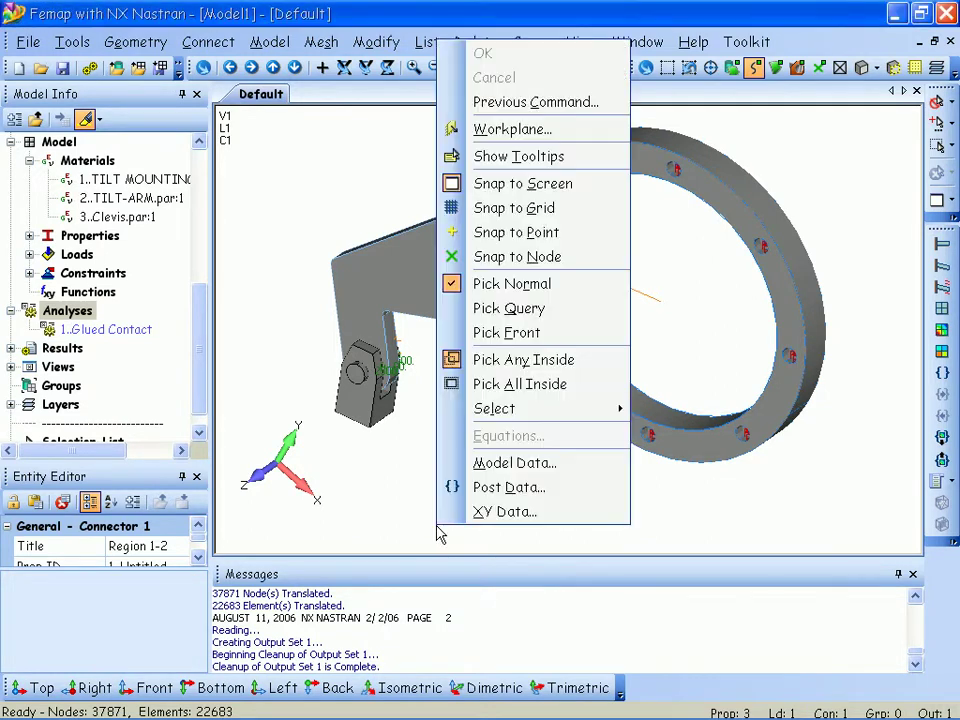
pyautogui.click(572, 497)
pyautogui.click(428, 611)
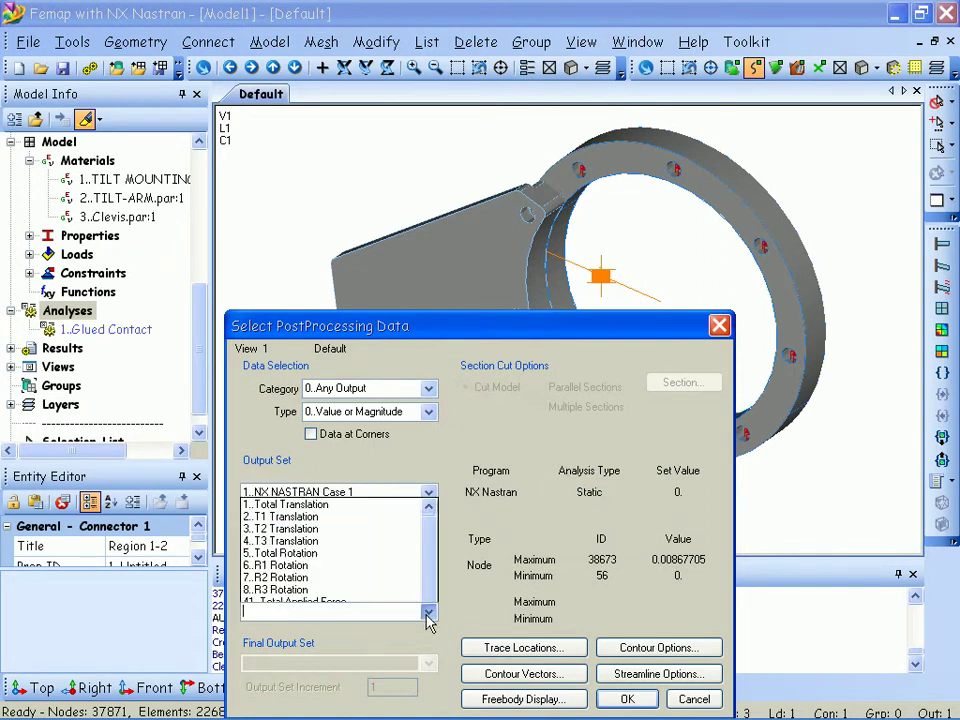
pyautogui.scroll(-2, 320, 580)
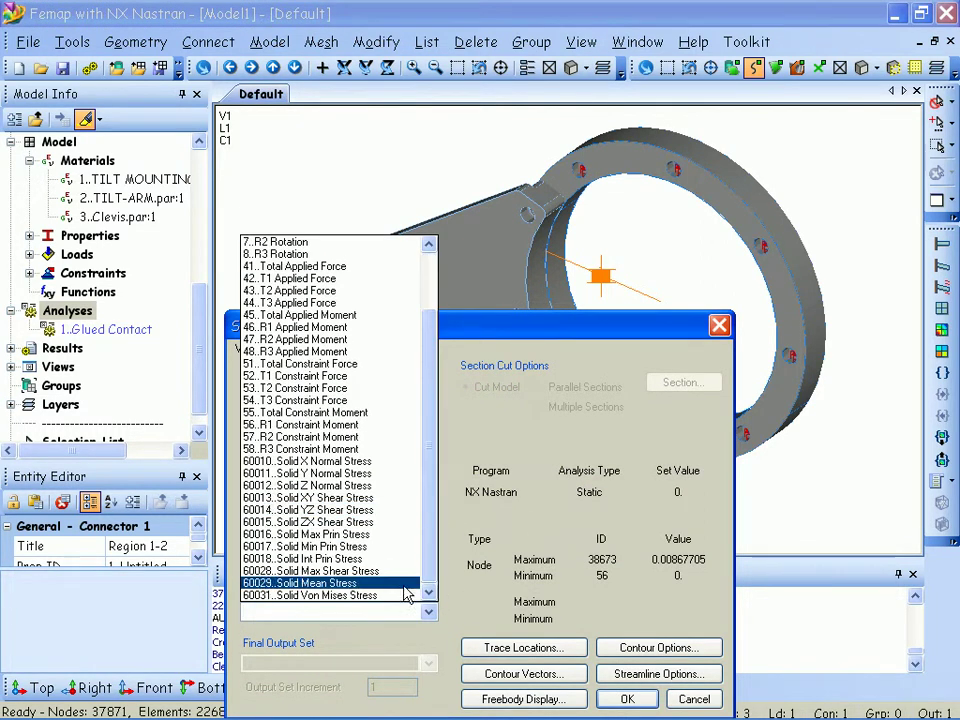
pyautogui.click(310, 583)
pyautogui.click(612, 700)
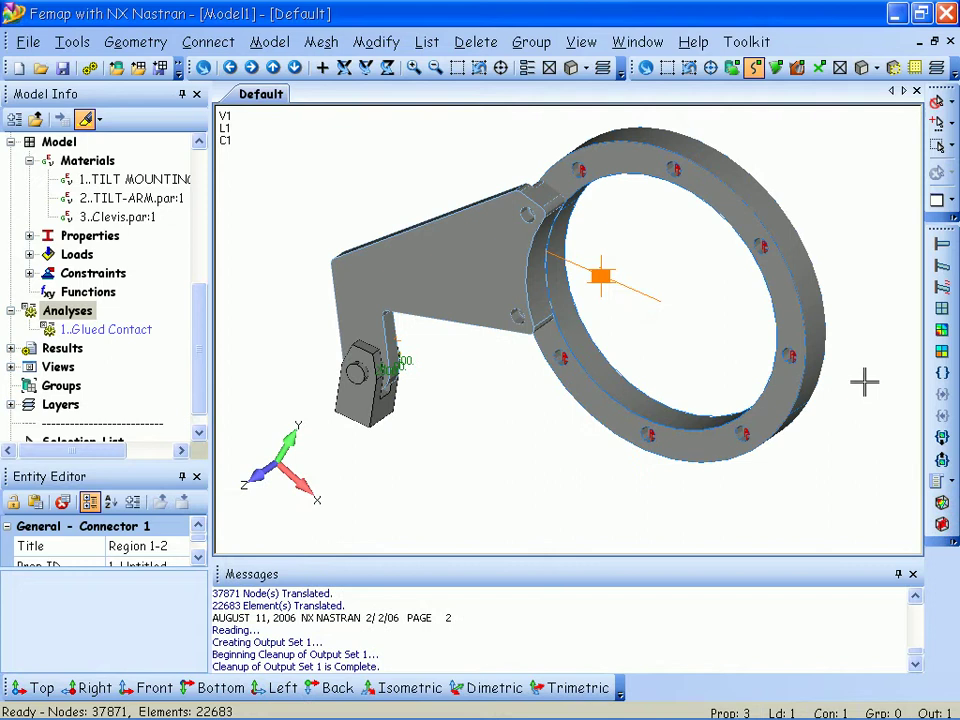
pyautogui.click(944, 336)
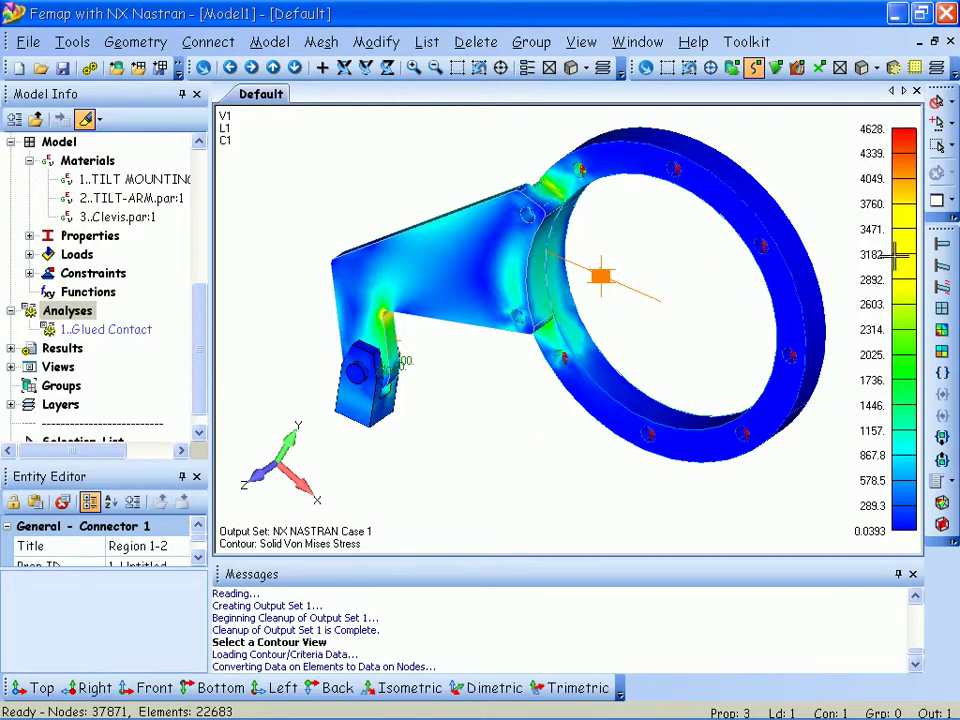
# Show the deformed shape using Actual Deformation and animate the von Mises stress result
pyautogui.click(943, 265)
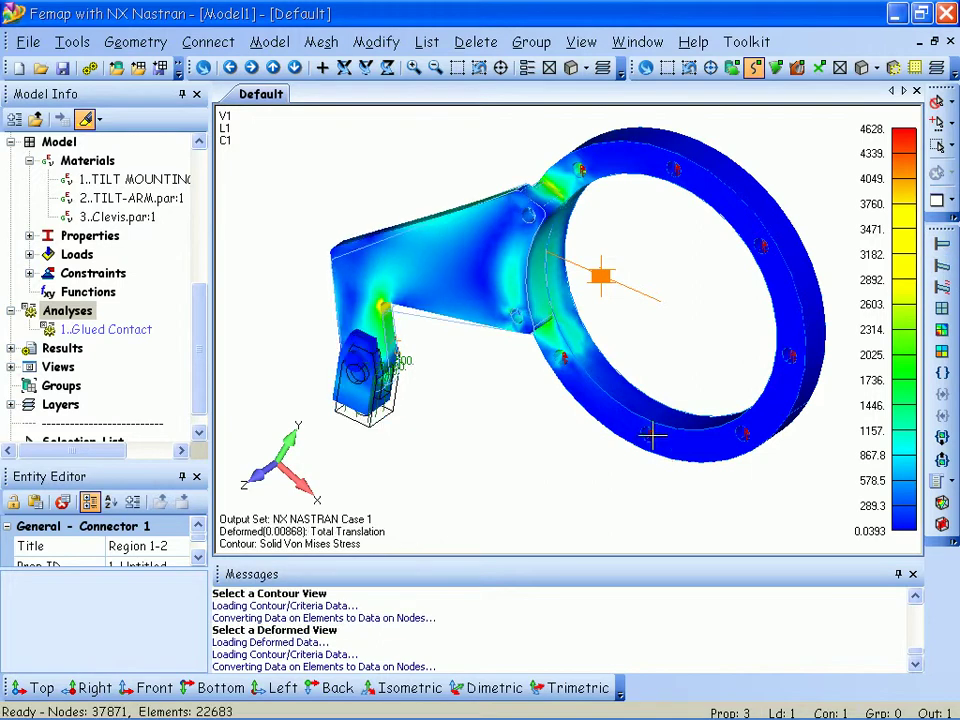
pyautogui.click(953, 482)
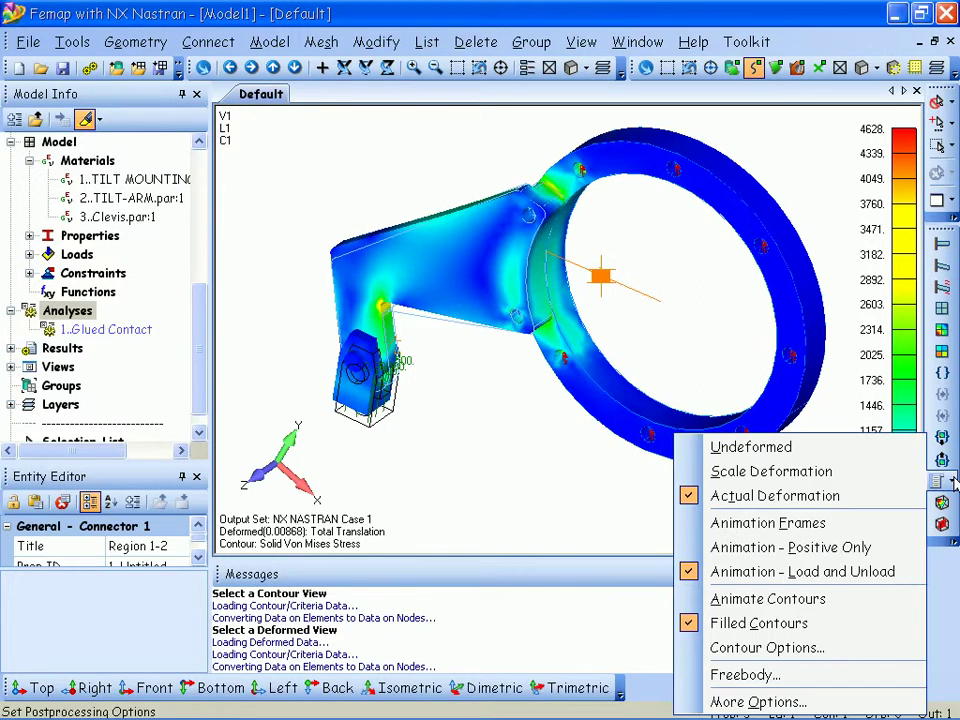
pyautogui.click(827, 500)
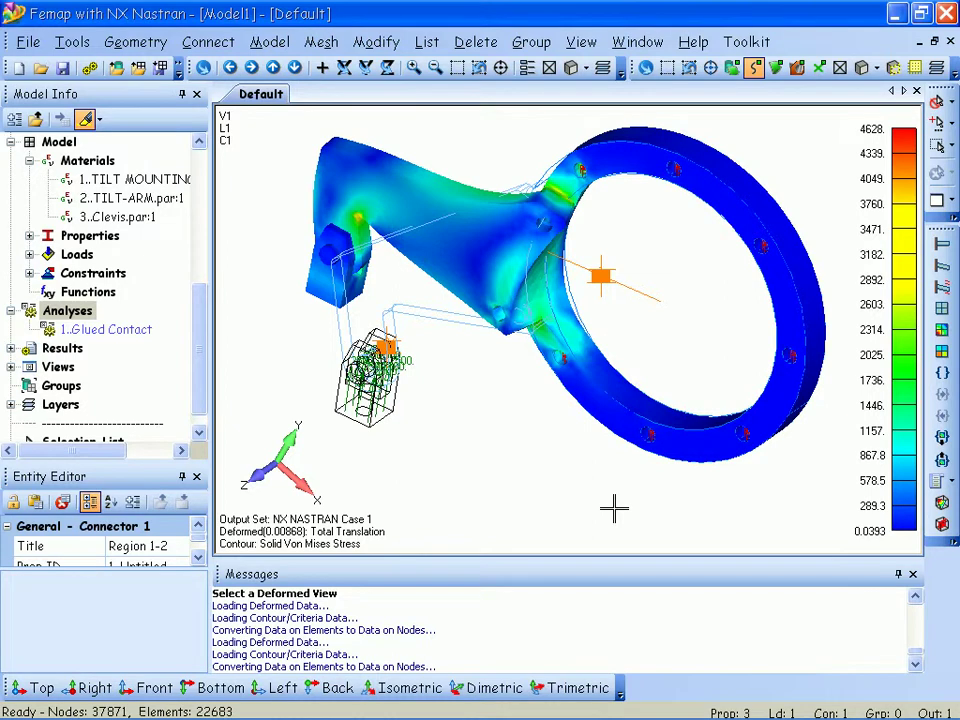
pyautogui.click(943, 287)
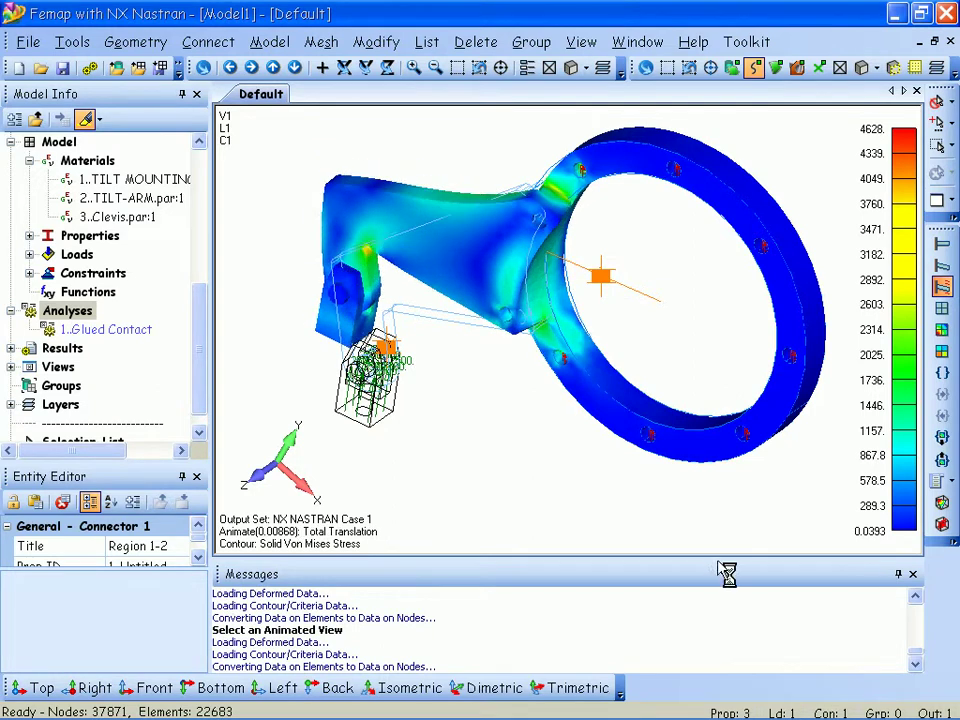
# Try Animation - Positive Only with Animate Contours, then stop and return to the undeformed contour
pyautogui.click(951, 484)
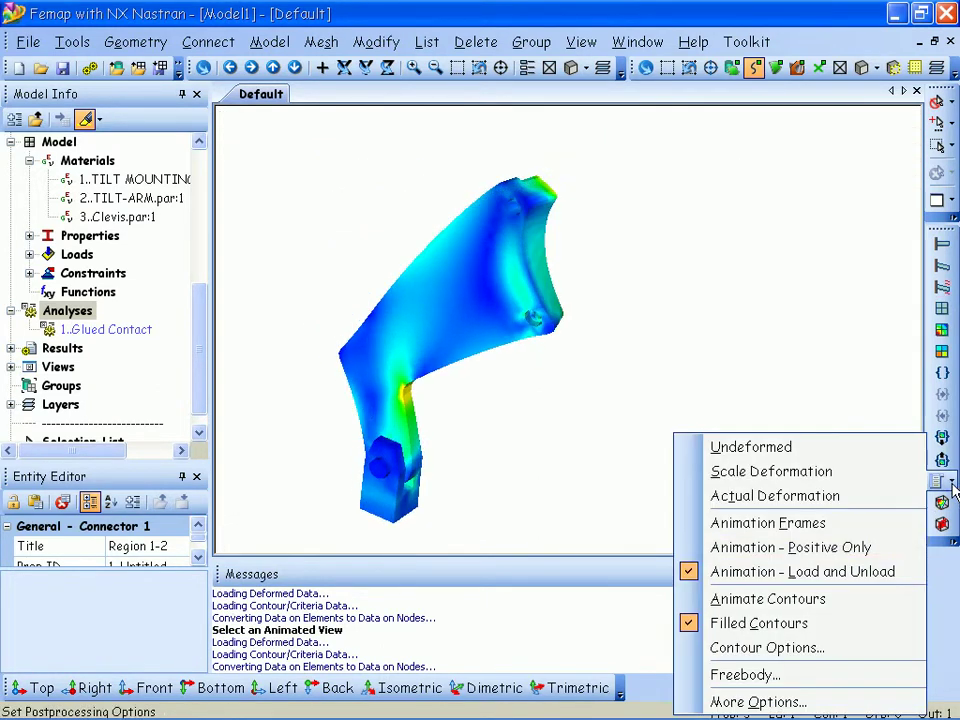
pyautogui.click(882, 557)
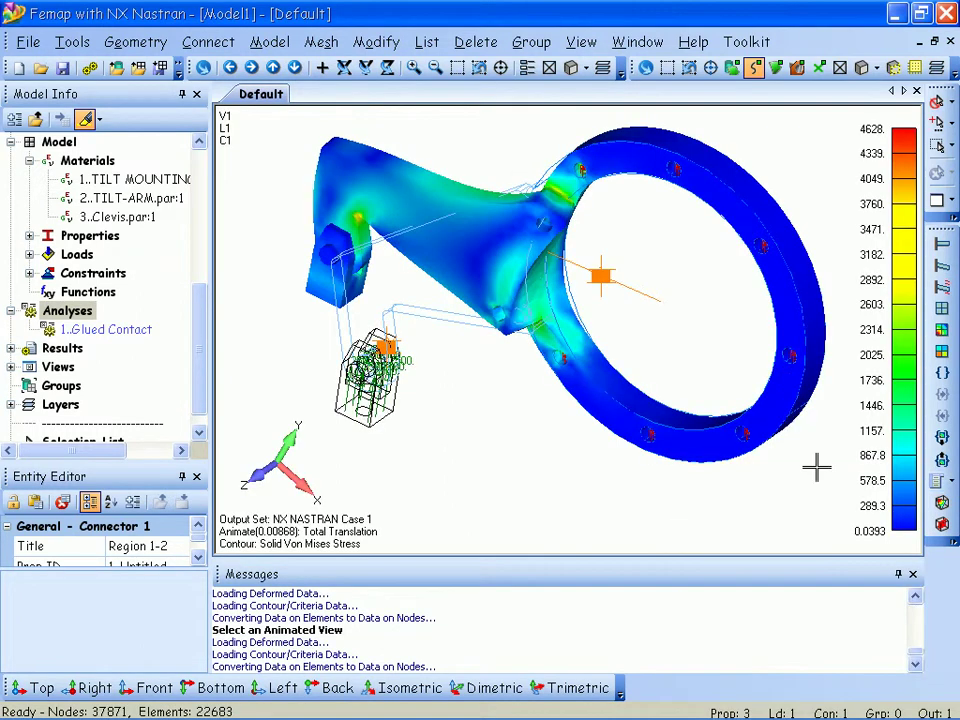
pyautogui.click(951, 484)
pyautogui.click(745, 599)
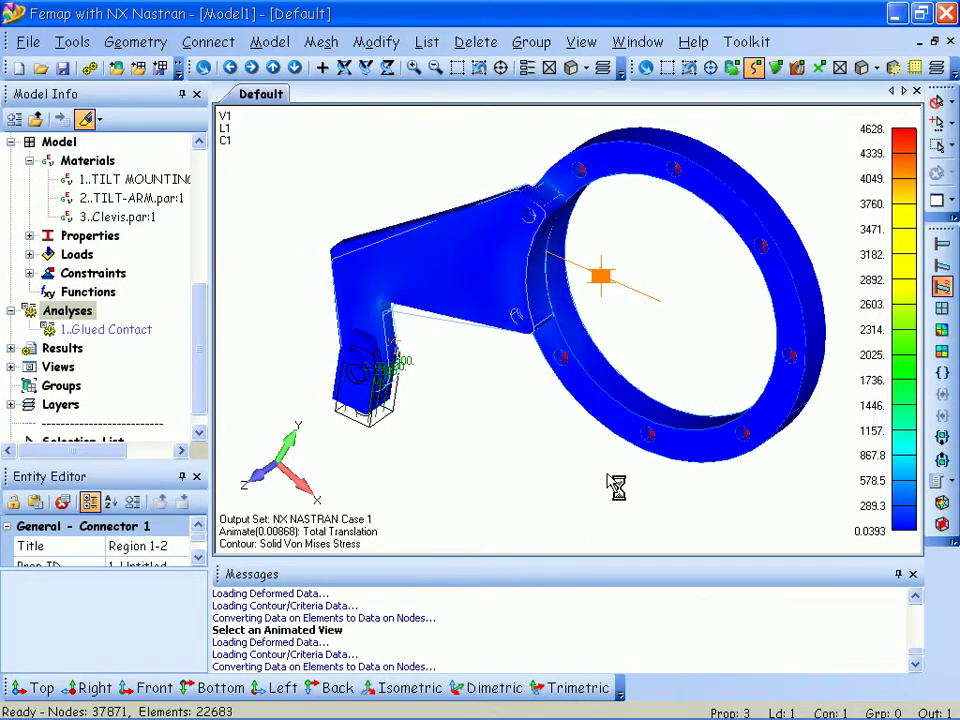
pyautogui.hotkey('ctrl', 'd')
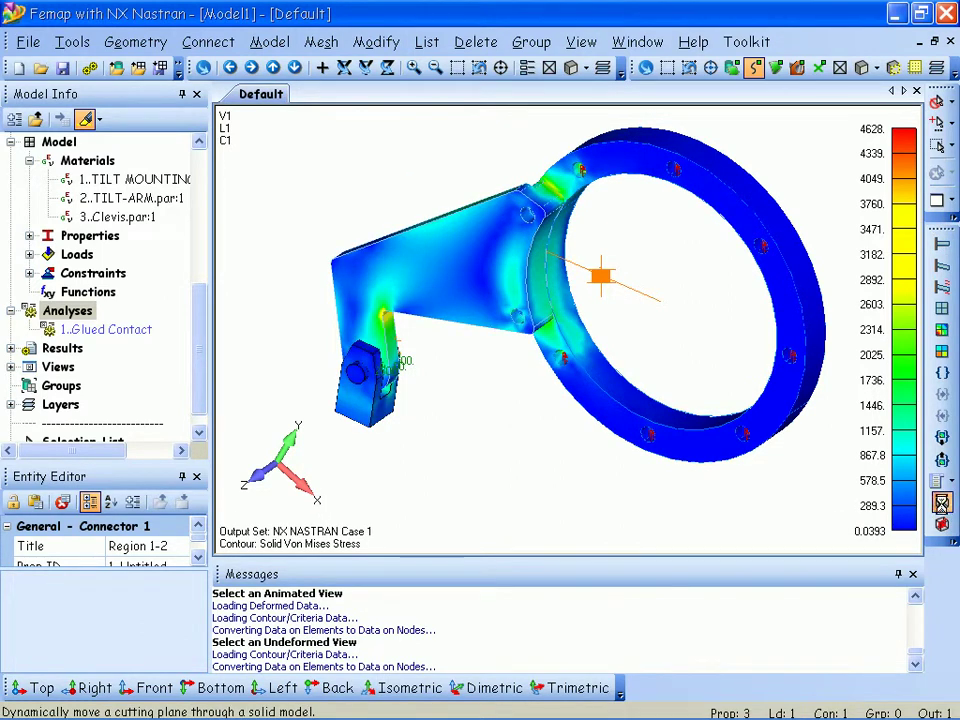
pyautogui.click(942, 505)
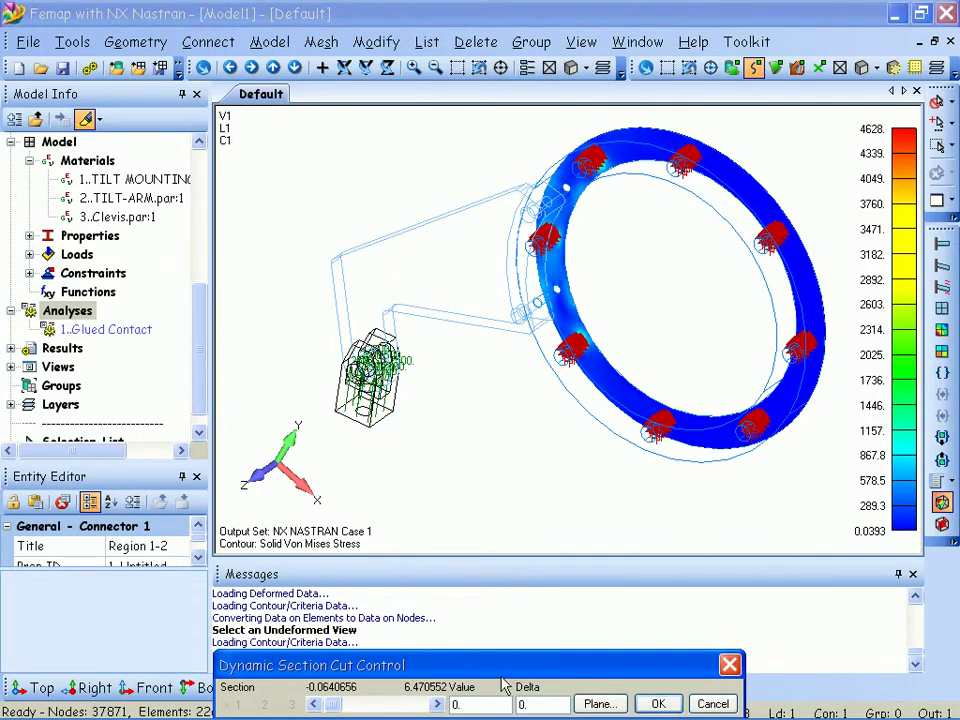
pyautogui.moveTo(506, 666); pyautogui.dragTo(513, 499)
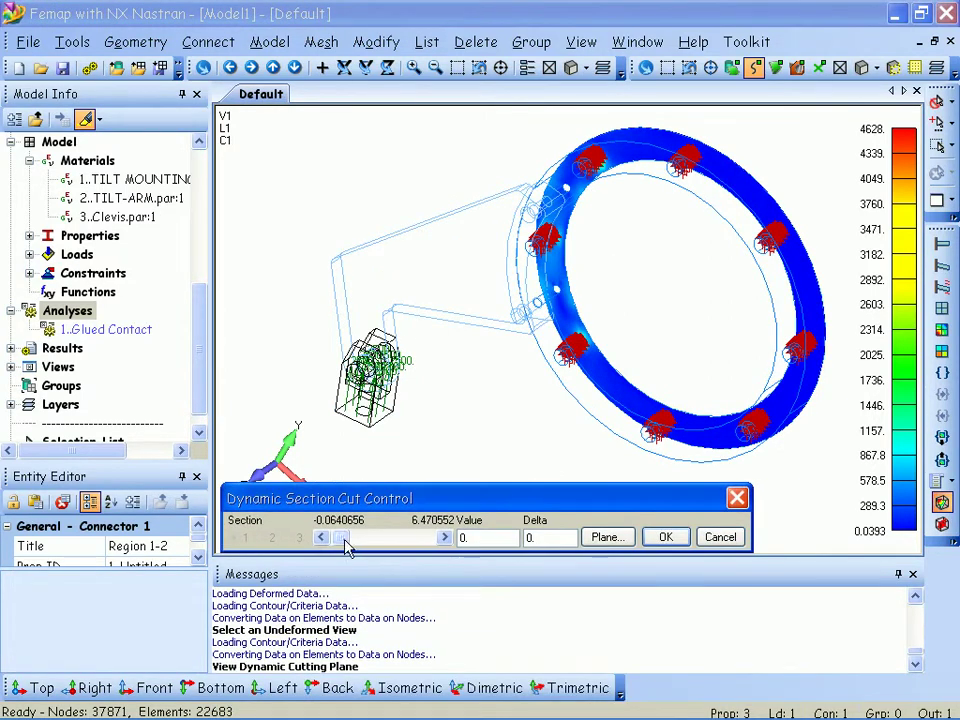
pyautogui.moveTo(356, 546); pyautogui.dragTo(394, 547)
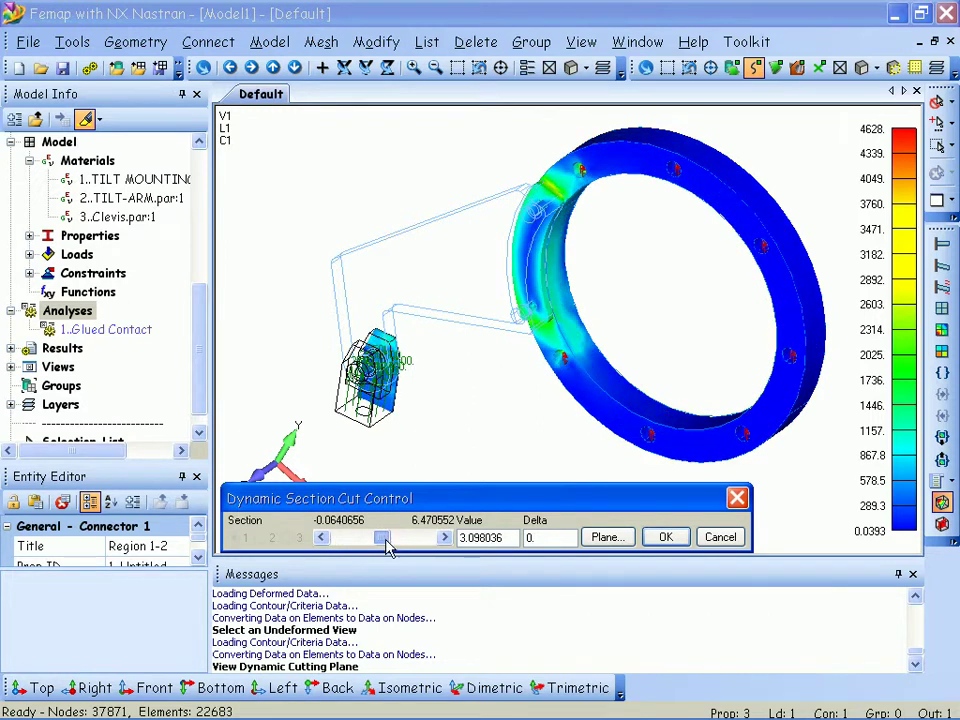
pyautogui.click(665, 537)
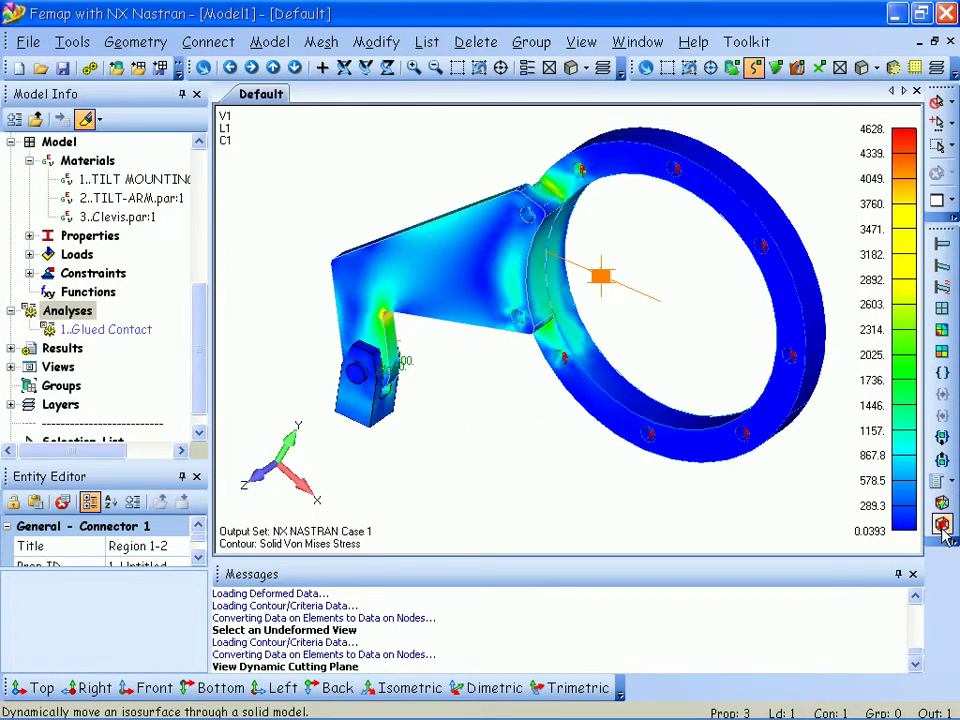
pyautogui.click(942, 530)
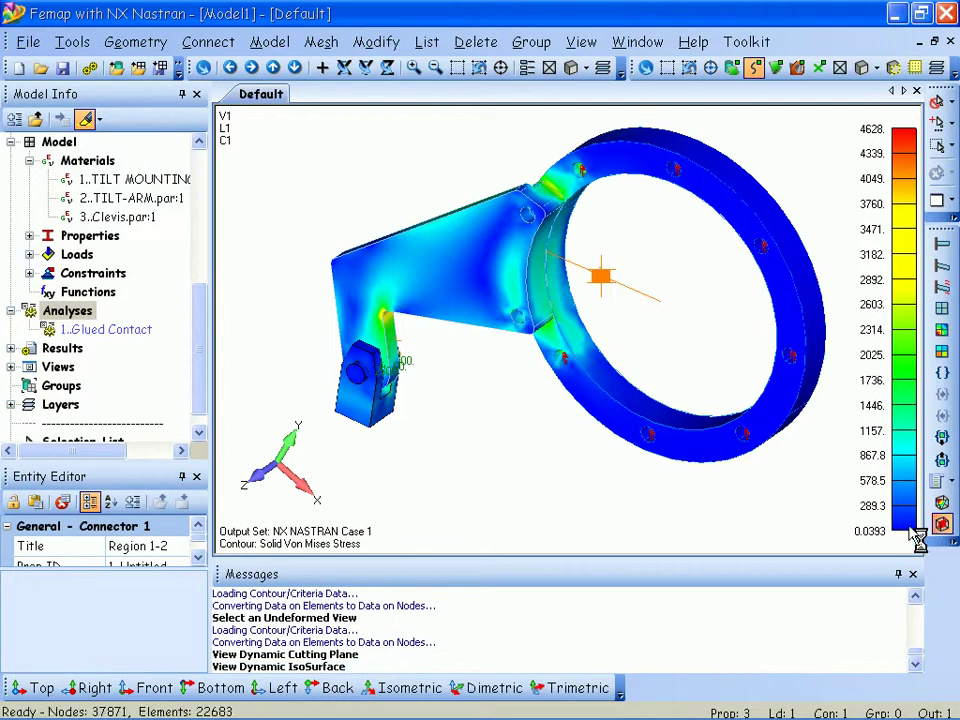
pyautogui.moveTo(512, 668); pyautogui.dragTo(492, 510)
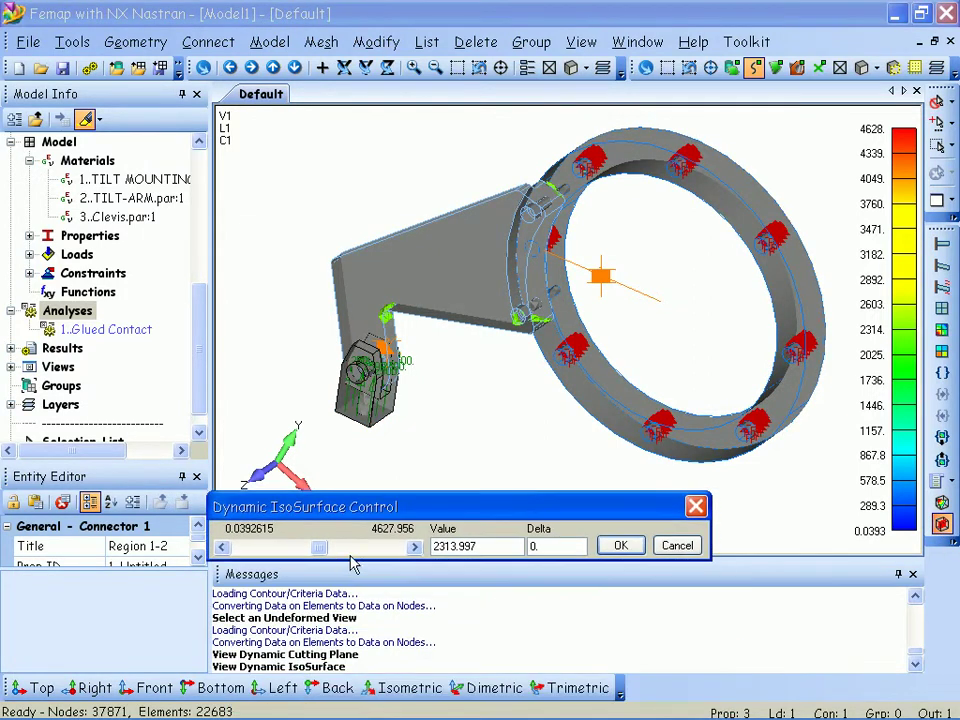
pyautogui.moveTo(342, 560); pyautogui.dragTo(286, 550)
pyautogui.doubleClick(484, 546)
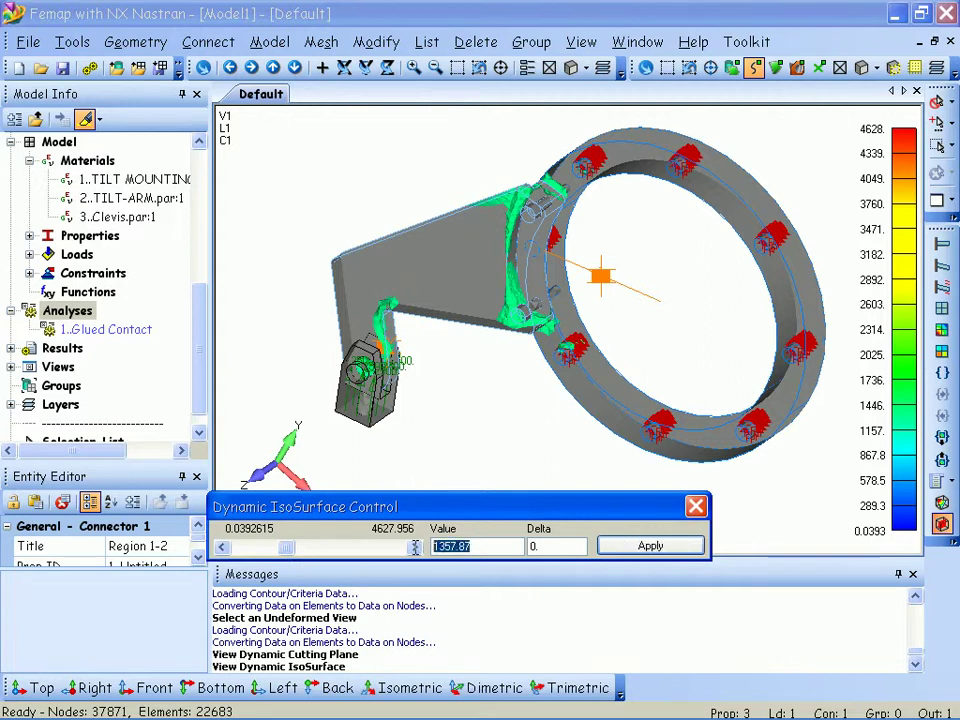
pyautogui.write('1000')
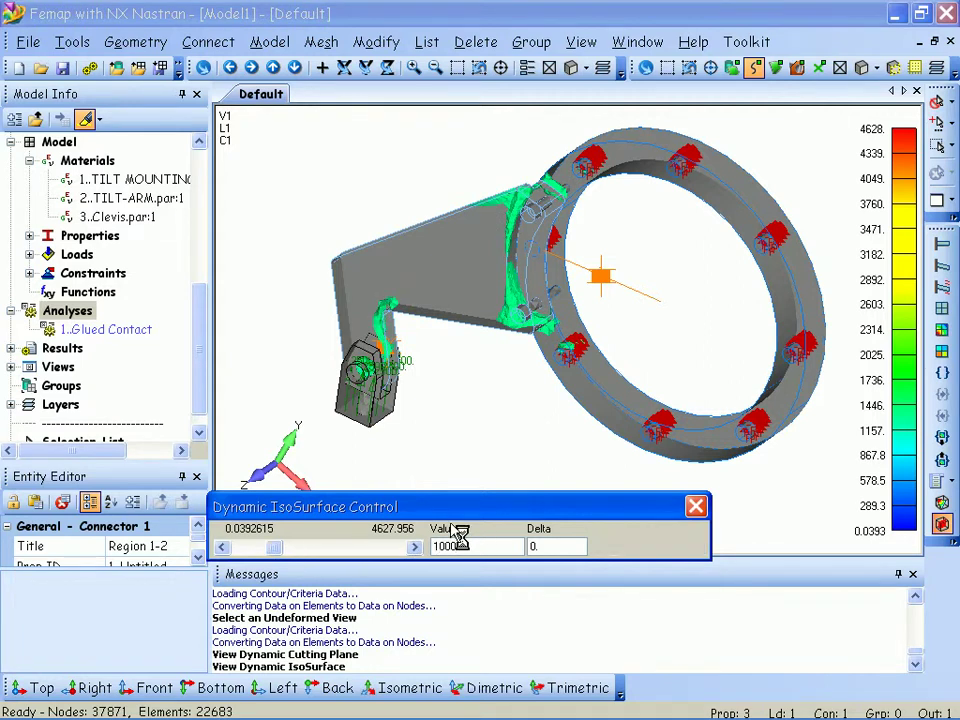
pyautogui.press('Tab')
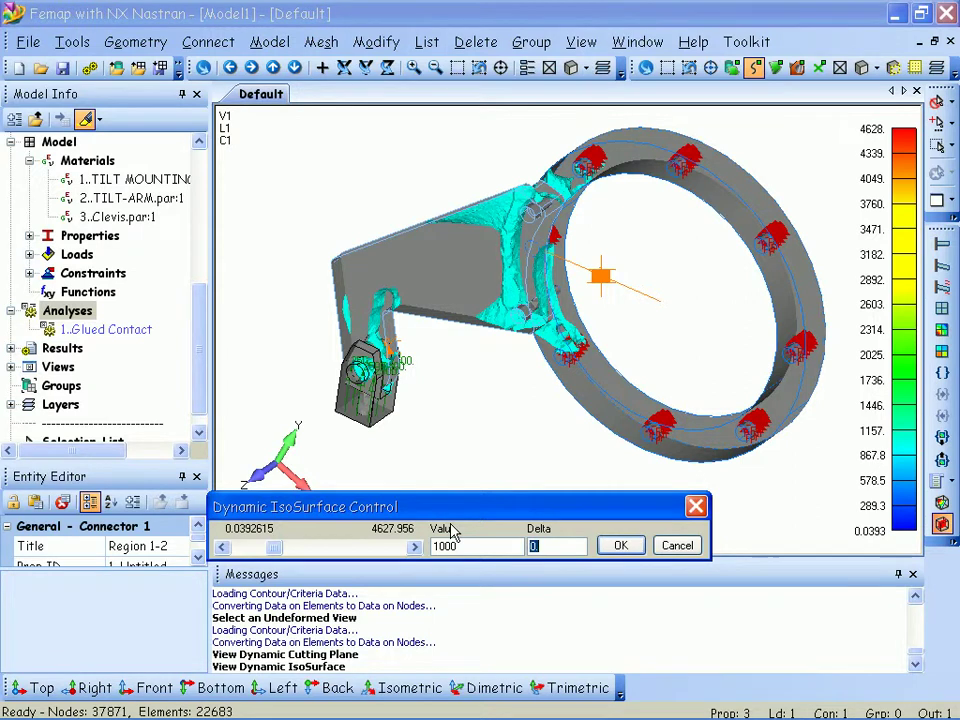
pyautogui.click(624, 548)
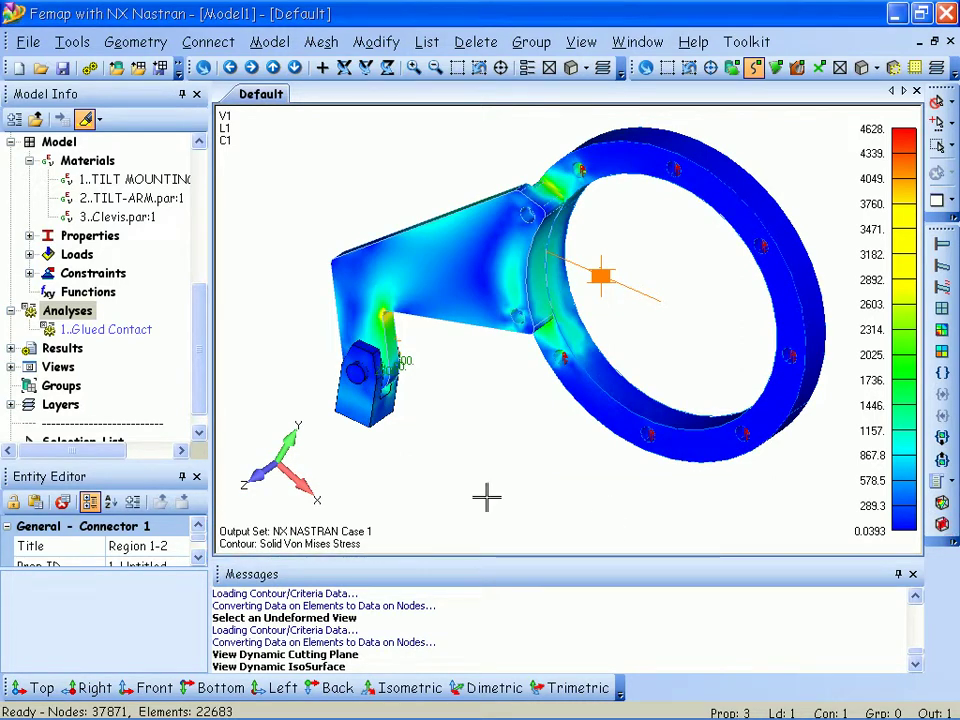
# Open the Data Table as a floating window and unlock it
pyautogui.click(68, 42)
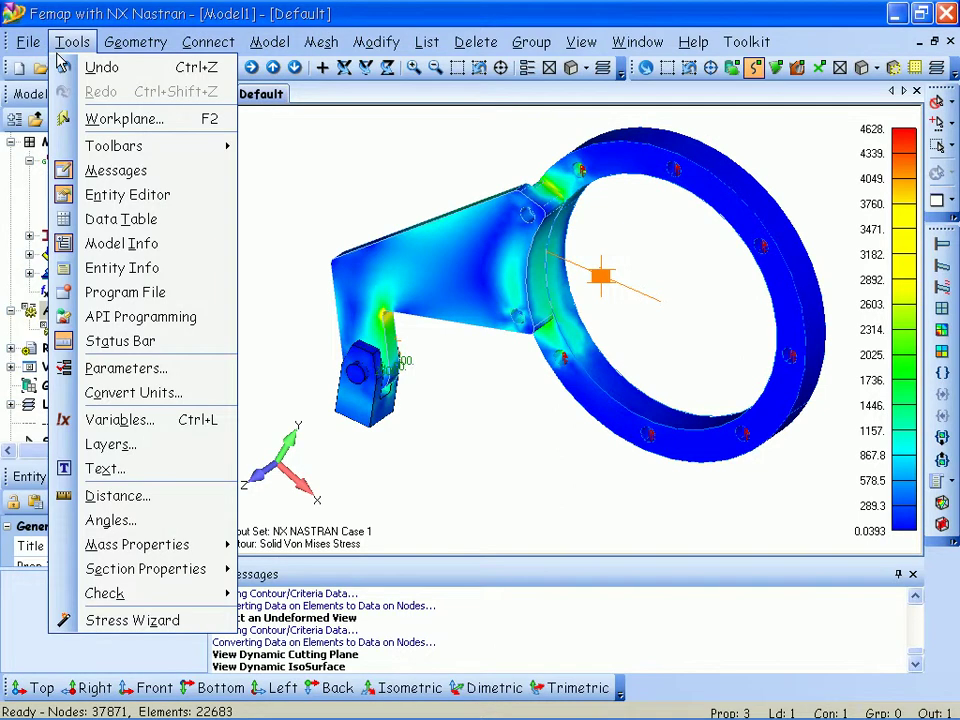
pyautogui.click(62, 219)
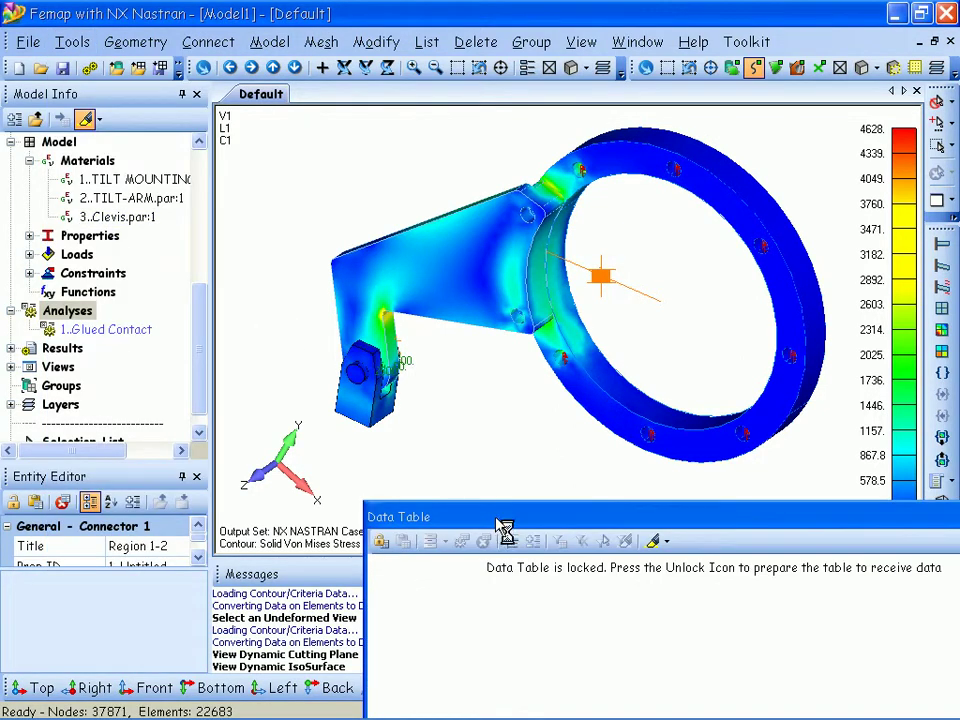
pyautogui.moveTo(505, 530); pyautogui.dragTo(166, 280)
pyautogui.click(47, 293)
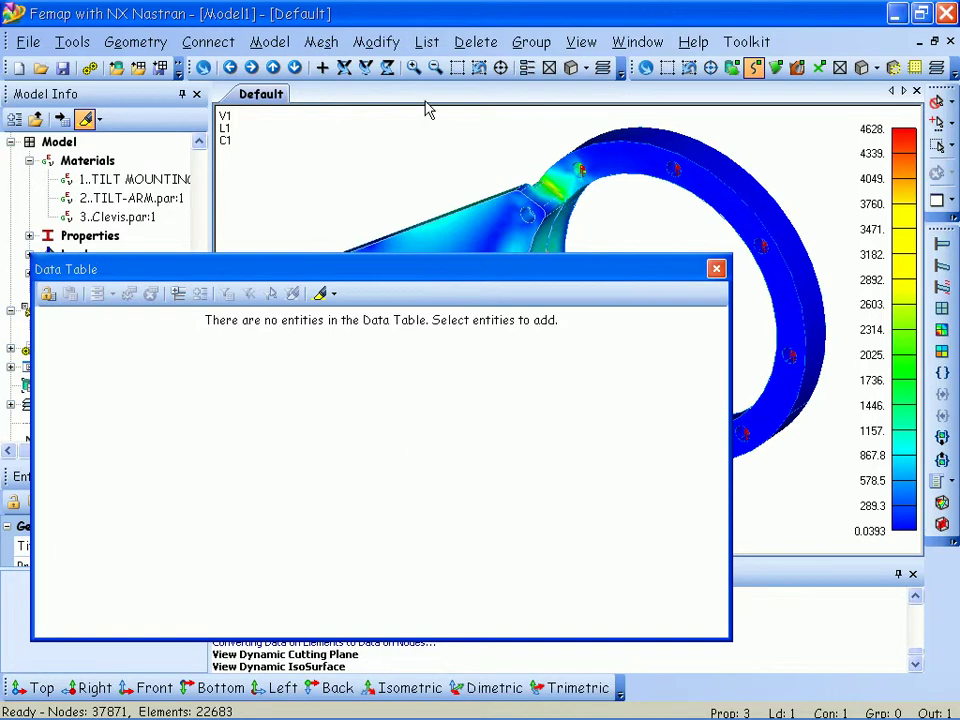
# List the output summary for all output vectors of NX NASTRAN Case 1 into the Data Table
pyautogui.click(424, 44)
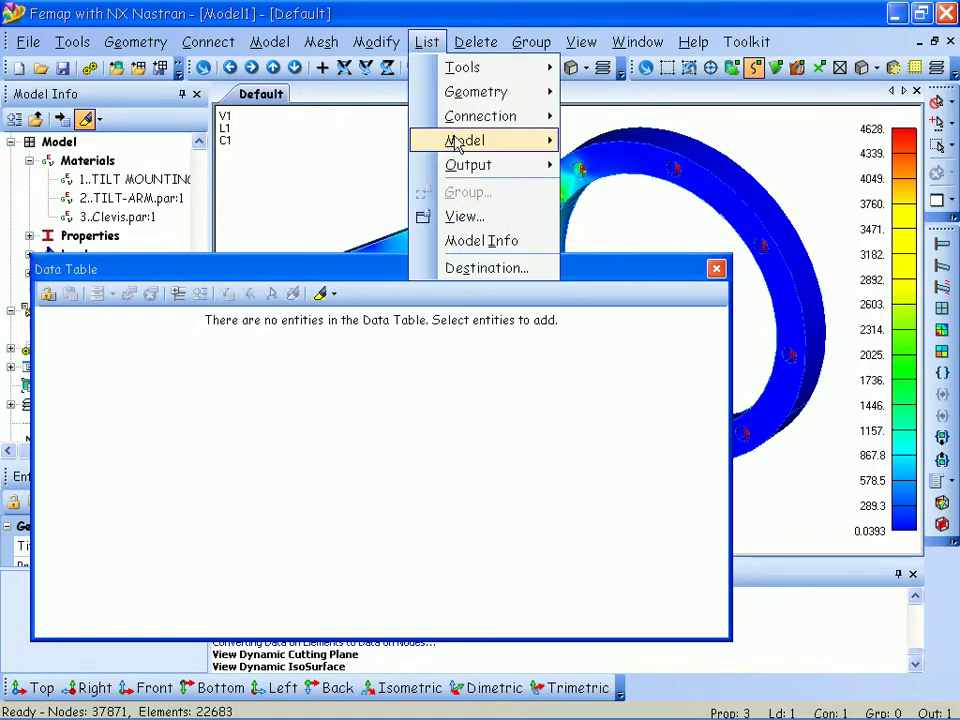
pyautogui.moveTo(470, 165)
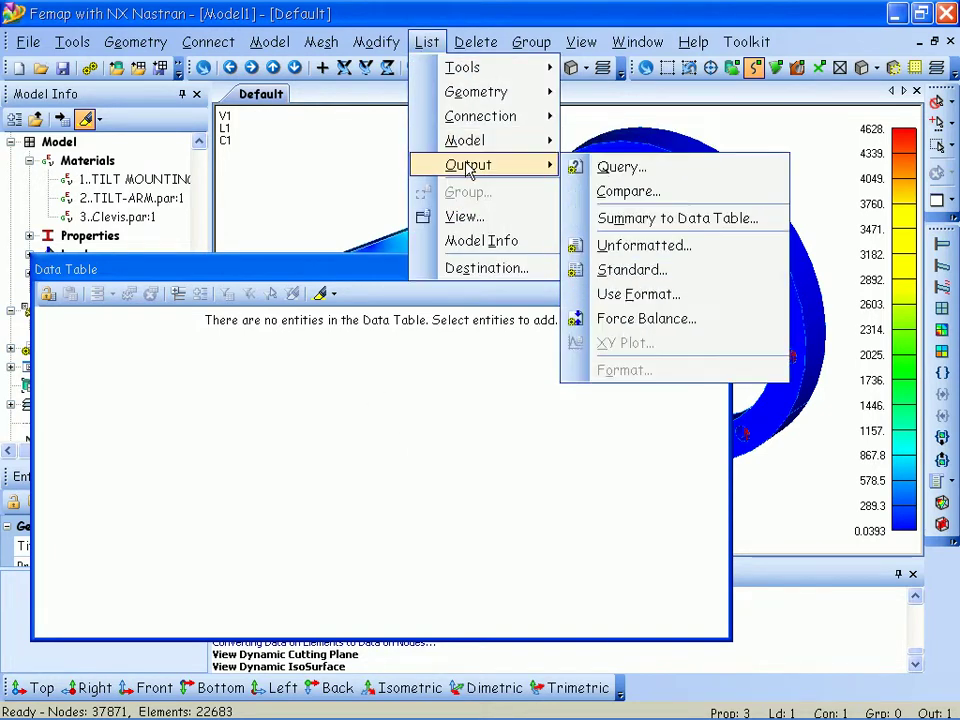
pyautogui.click(713, 226)
pyautogui.click(495, 694)
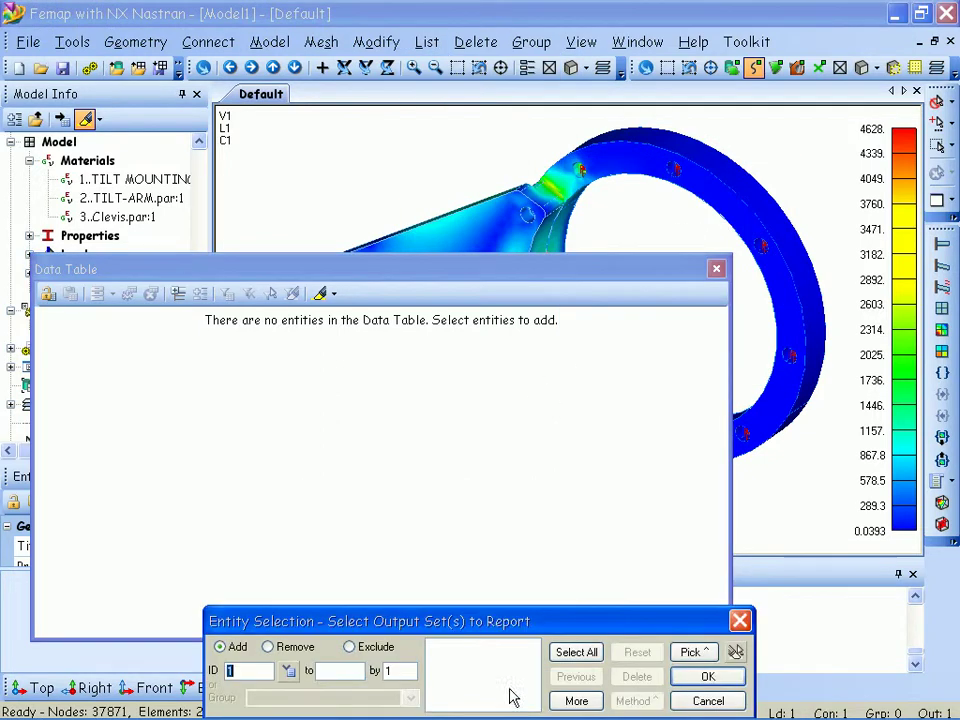
pyautogui.click(576, 652)
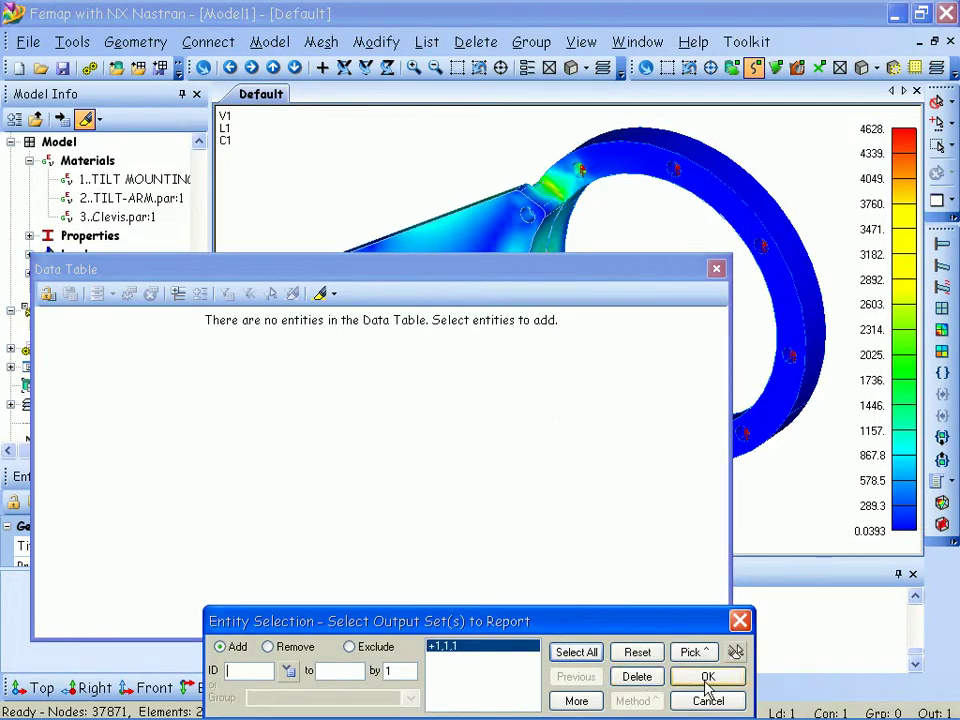
pyautogui.click(707, 677)
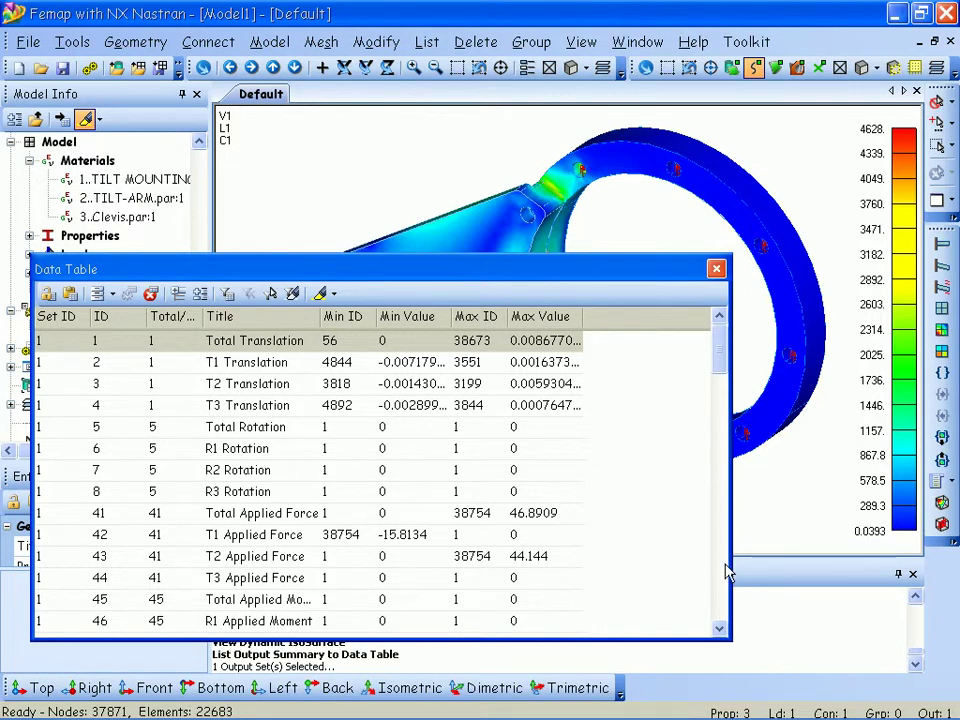
# Narrow the Data Table and select the Solid Von Mises Stress row (ID 60031, max 3745.989)
pyautogui.moveTo(730, 572); pyautogui.dragTo(625, 551)
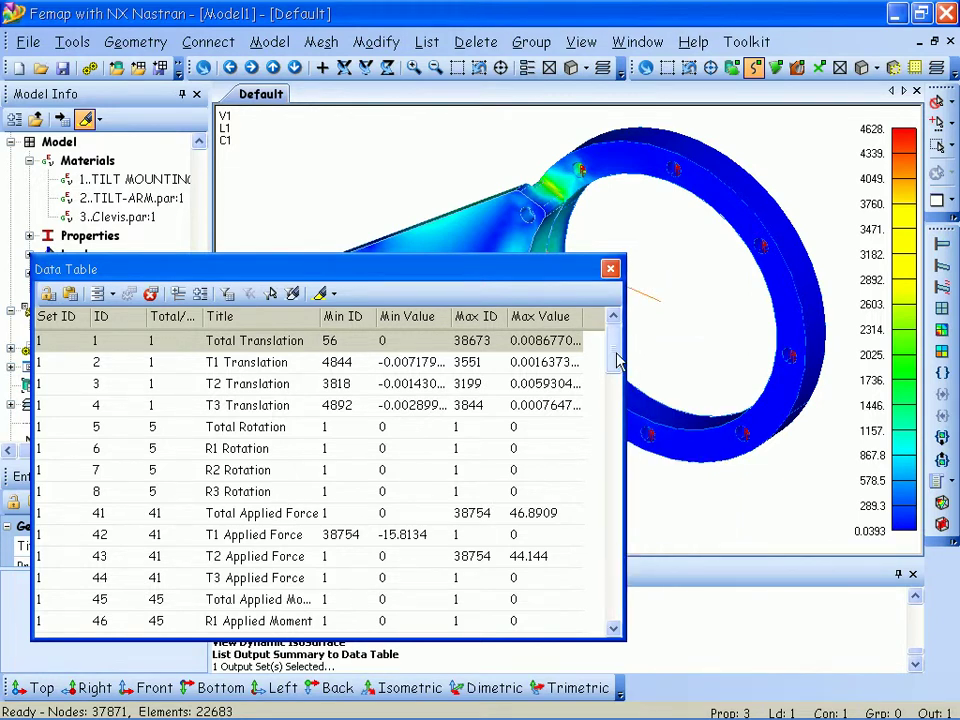
pyautogui.moveTo(618, 362); pyautogui.dragTo(613, 441)
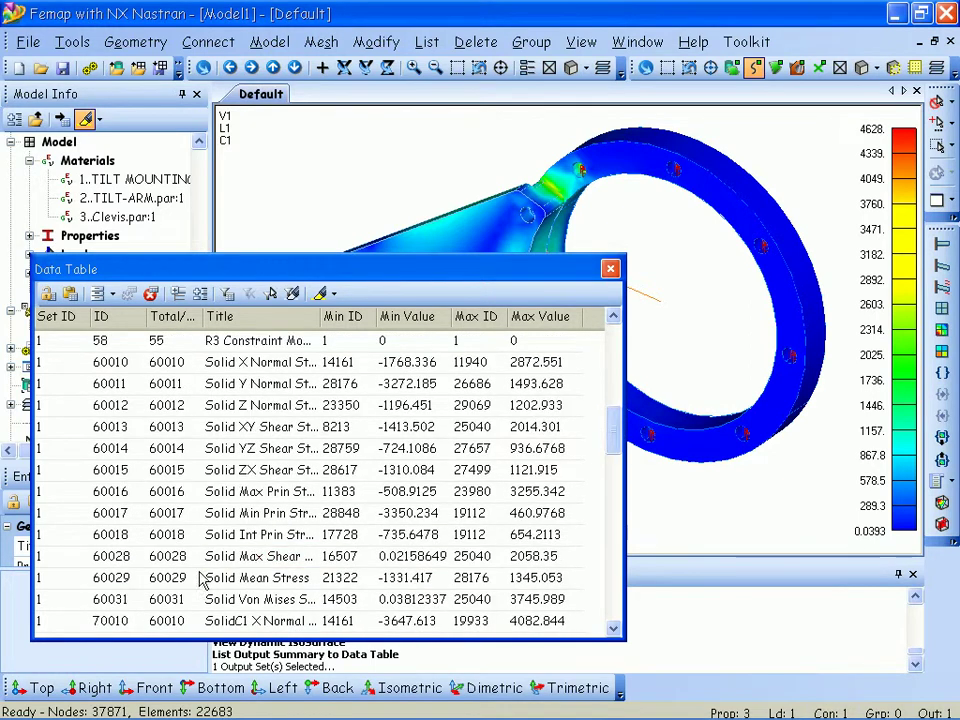
pyautogui.click(66, 604)
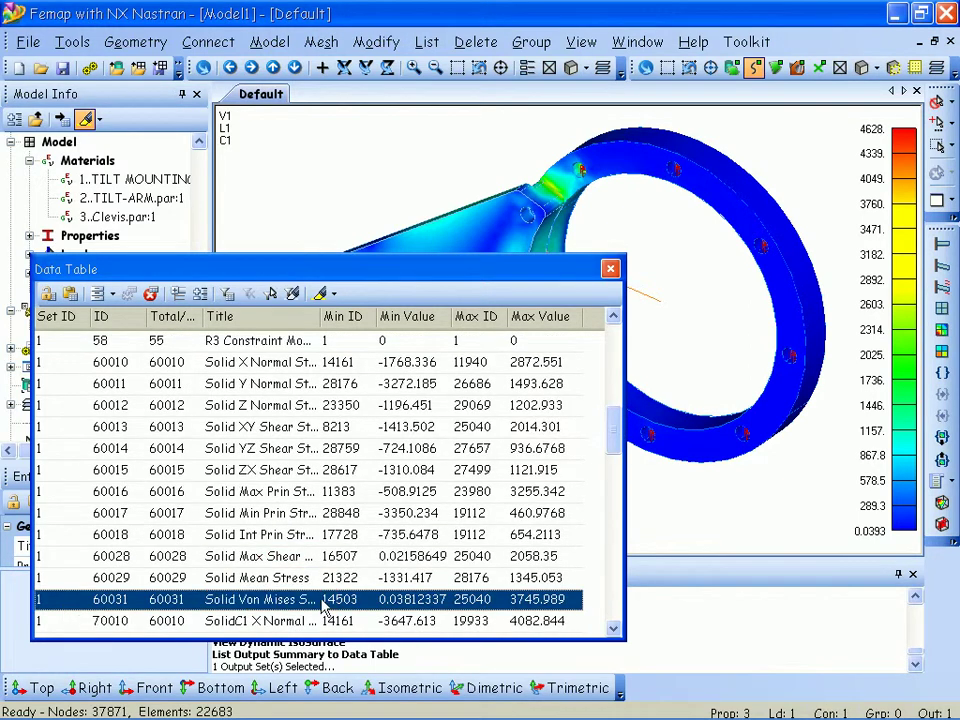